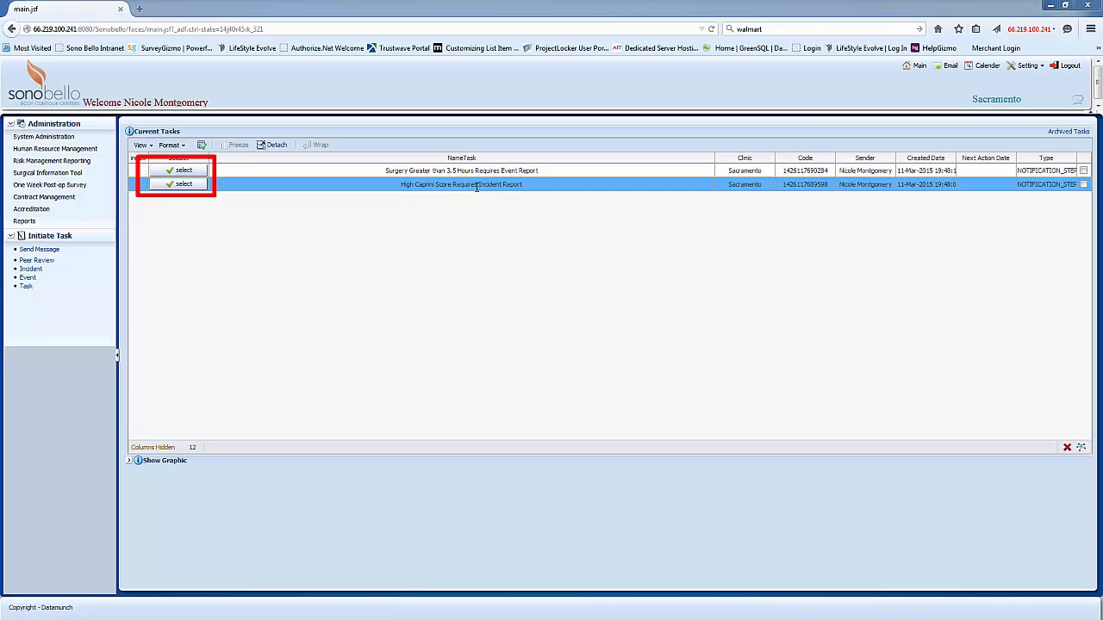
# Open the High Caprini Score Requires Incident Report notification, review its patient and surgery information, and return to the task list.
pyautogui.click(195, 186)
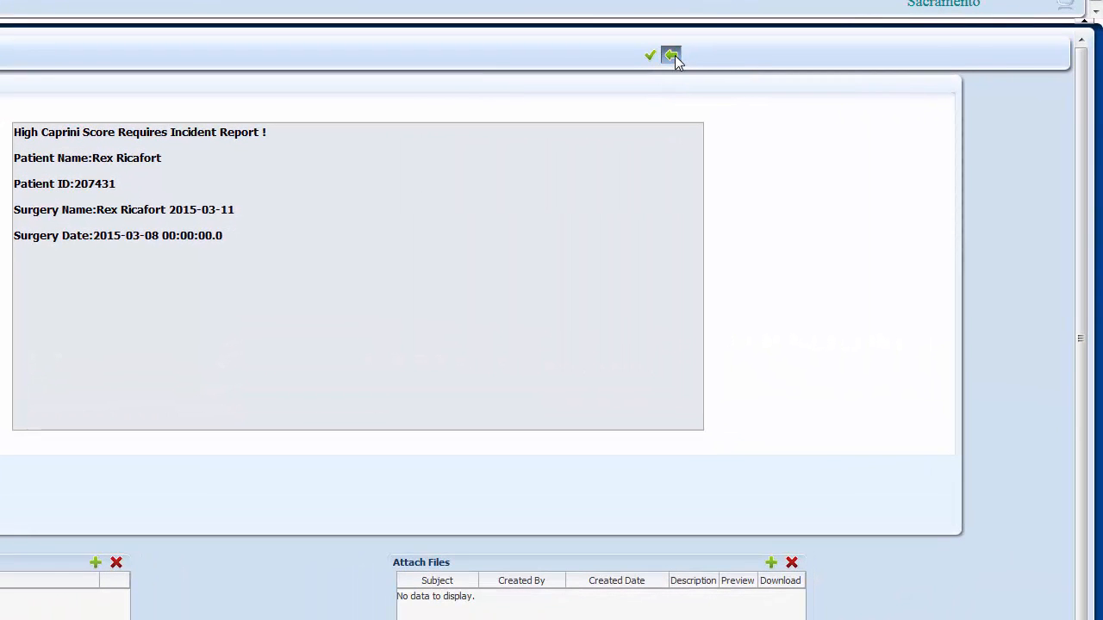
pyautogui.click(675, 55)
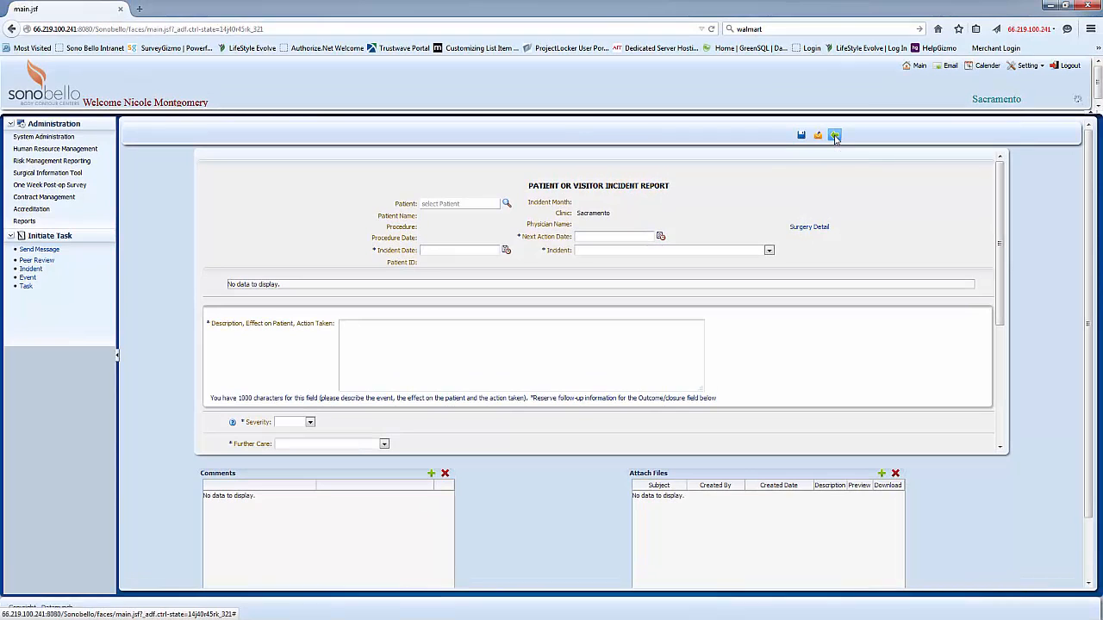
# Leave the blank incident report, reopen it from its incident entry in Current Tasks, and return to the task list.
pyautogui.click(835, 136)
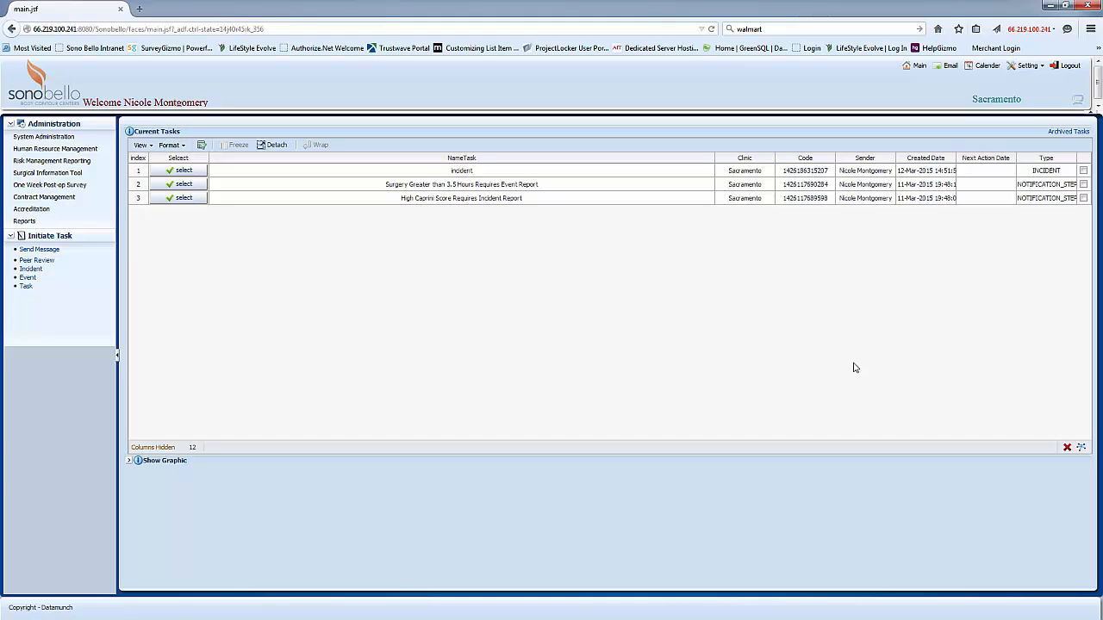
pyautogui.click(1070, 172)
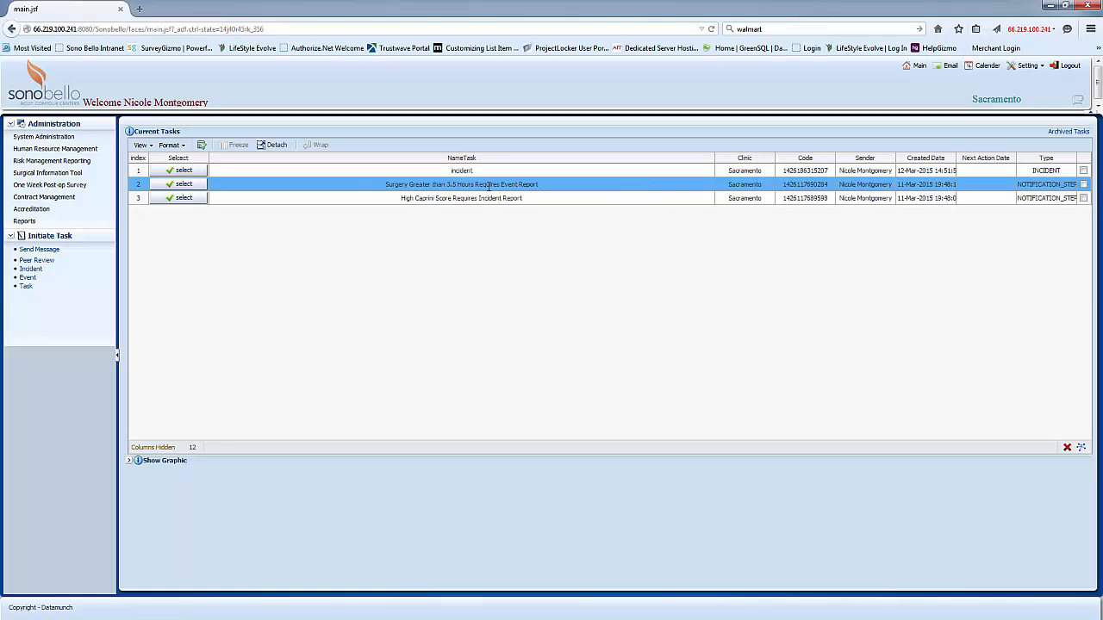
pyautogui.click(184, 171)
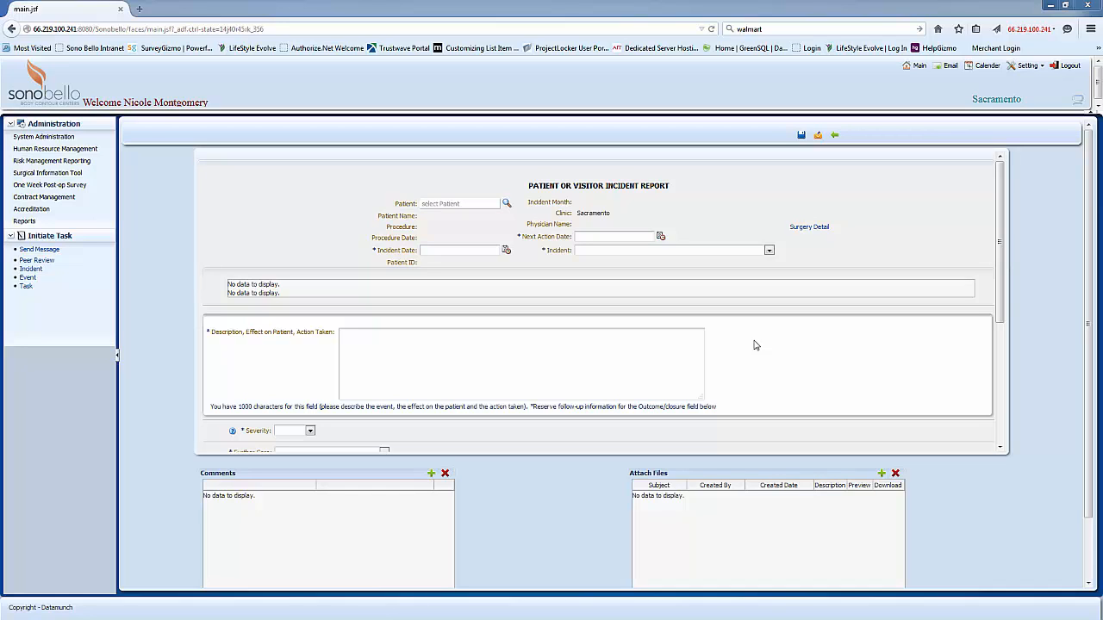
pyautogui.click(835, 136)
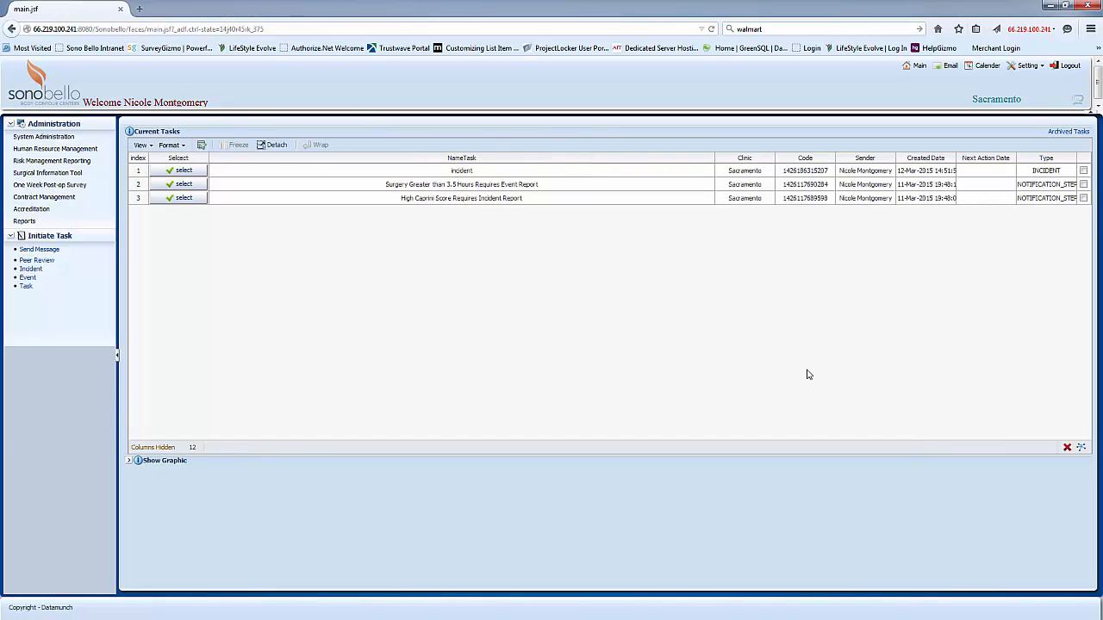
# Delete the unneeded incident task from Current Tasks and confirm the deletion.
pyautogui.click(904, 169)
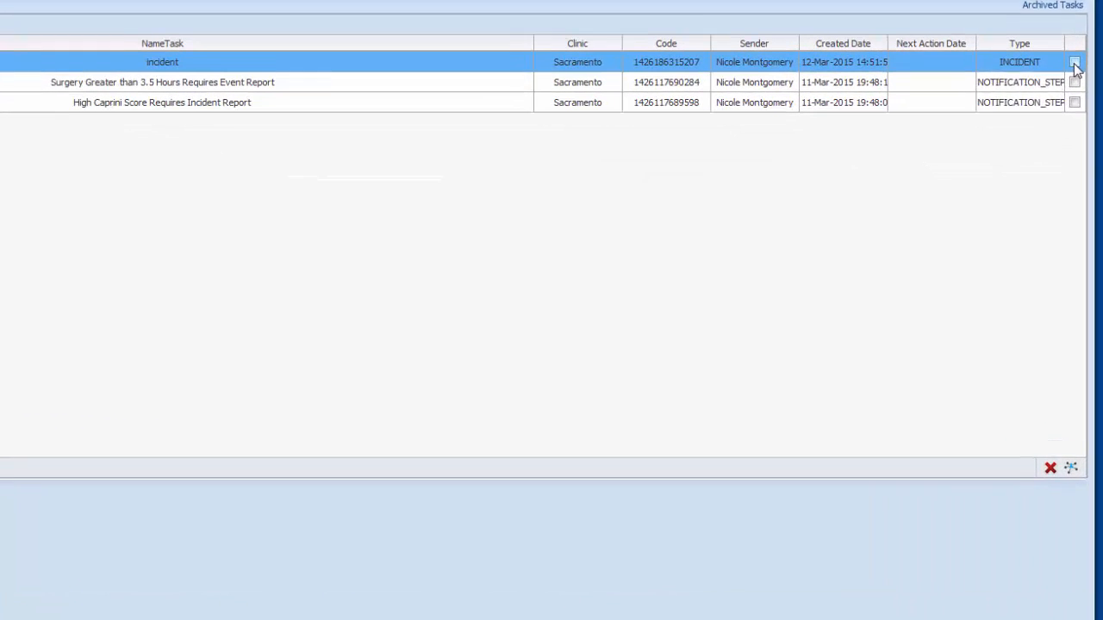
pyautogui.click(1083, 172)
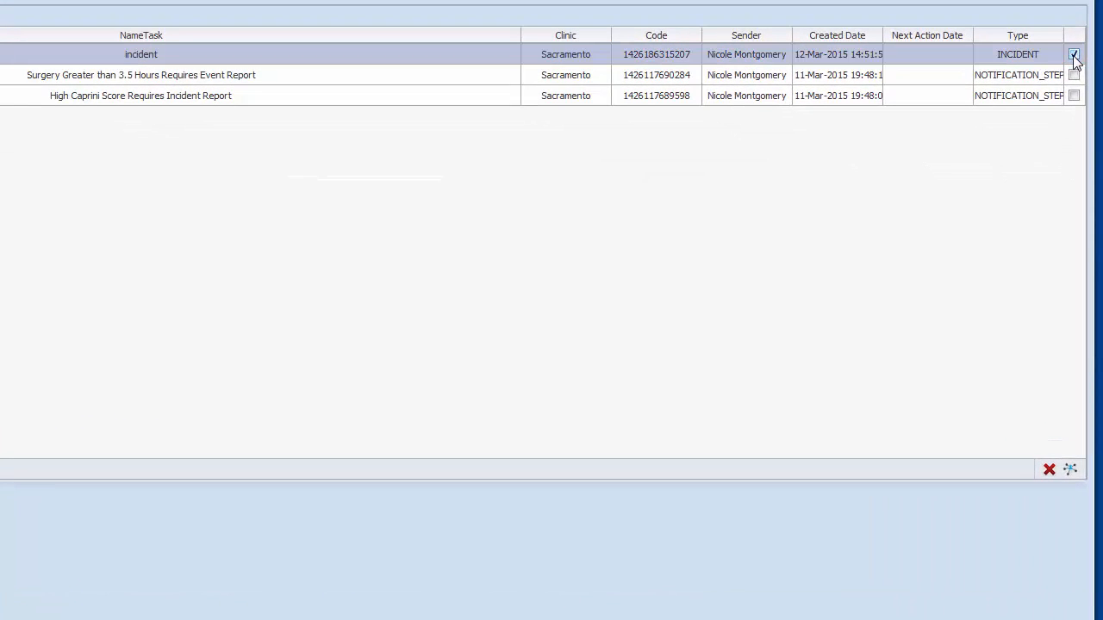
pyautogui.click(1049, 471)
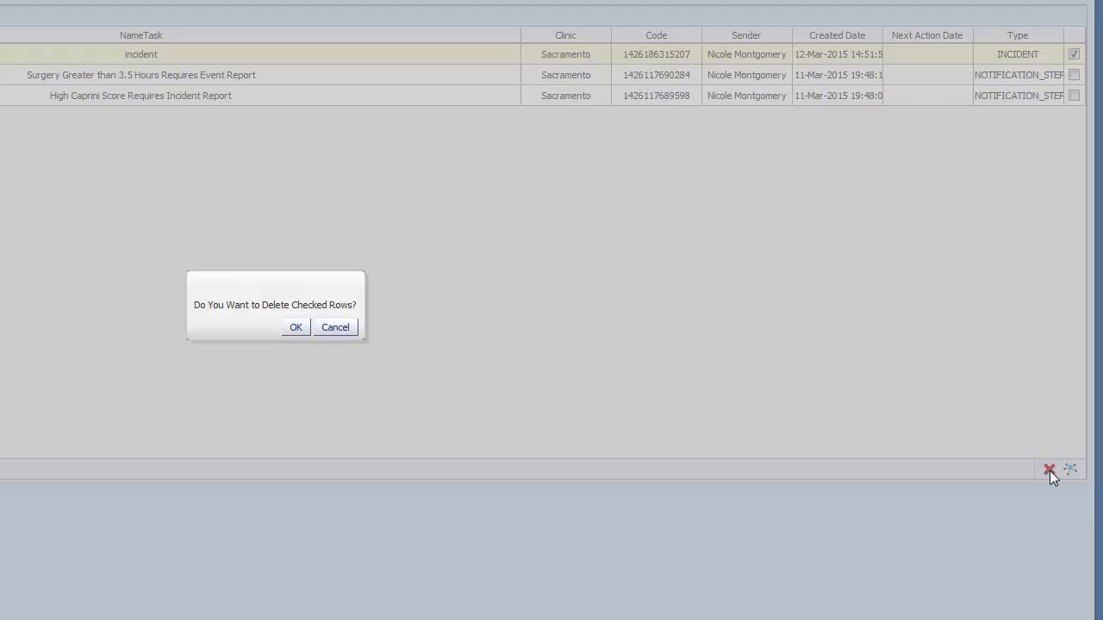
pyautogui.click(296, 327)
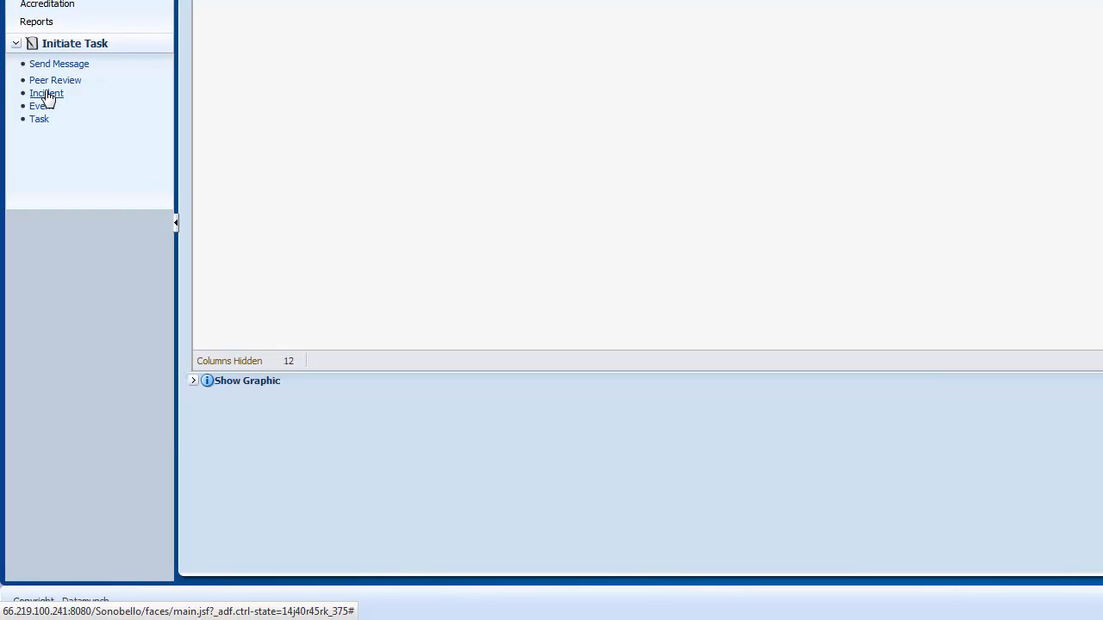
# Start a new incident report, search for the patient by first name, and select the record with procedure date 3/8/2015.
pyautogui.click(47, 94)
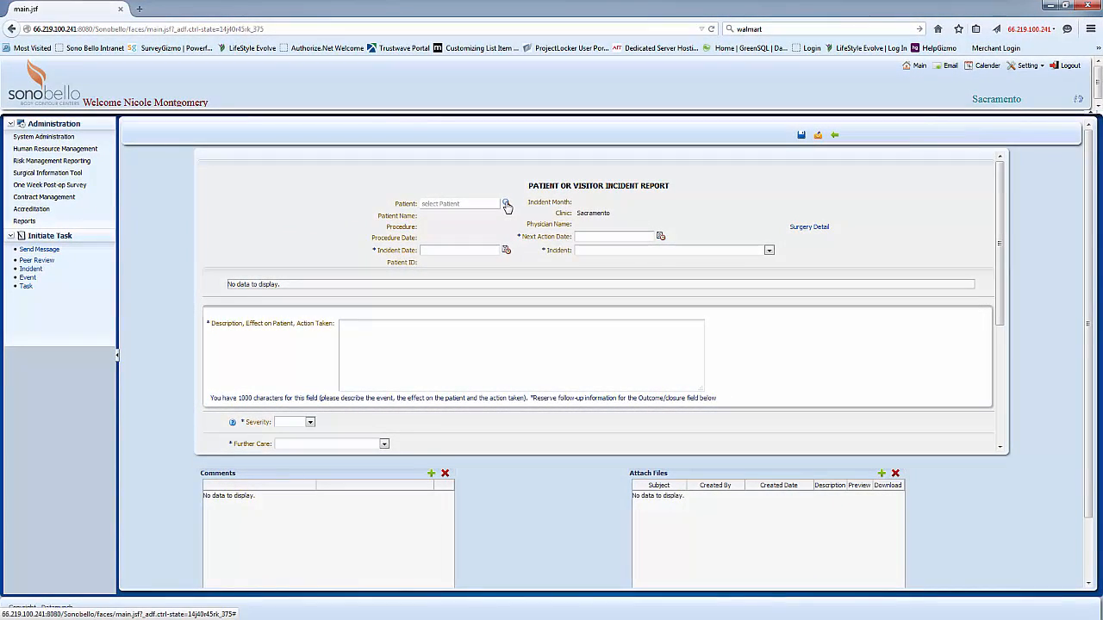
pyautogui.click(506, 205)
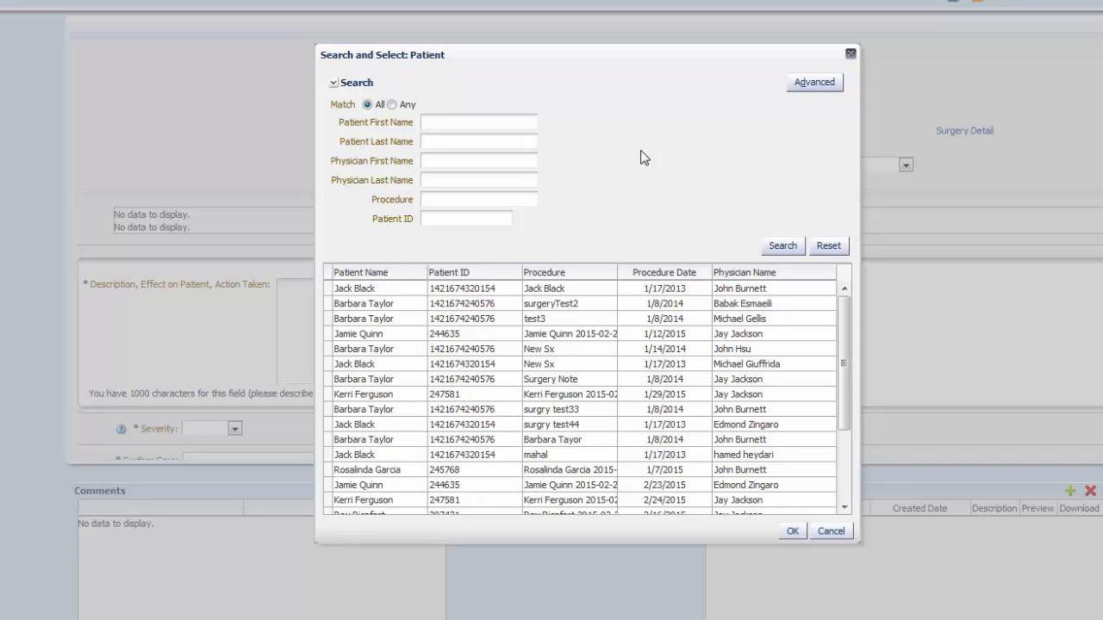
pyautogui.click(451, 124)
pyautogui.write('rex')
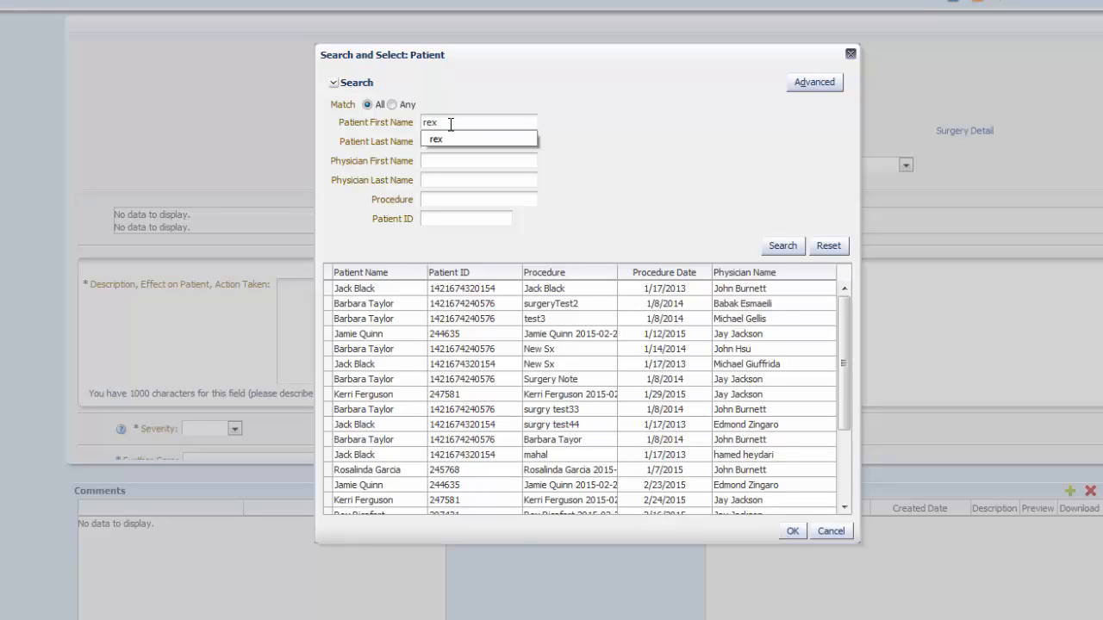
pyautogui.click(785, 246)
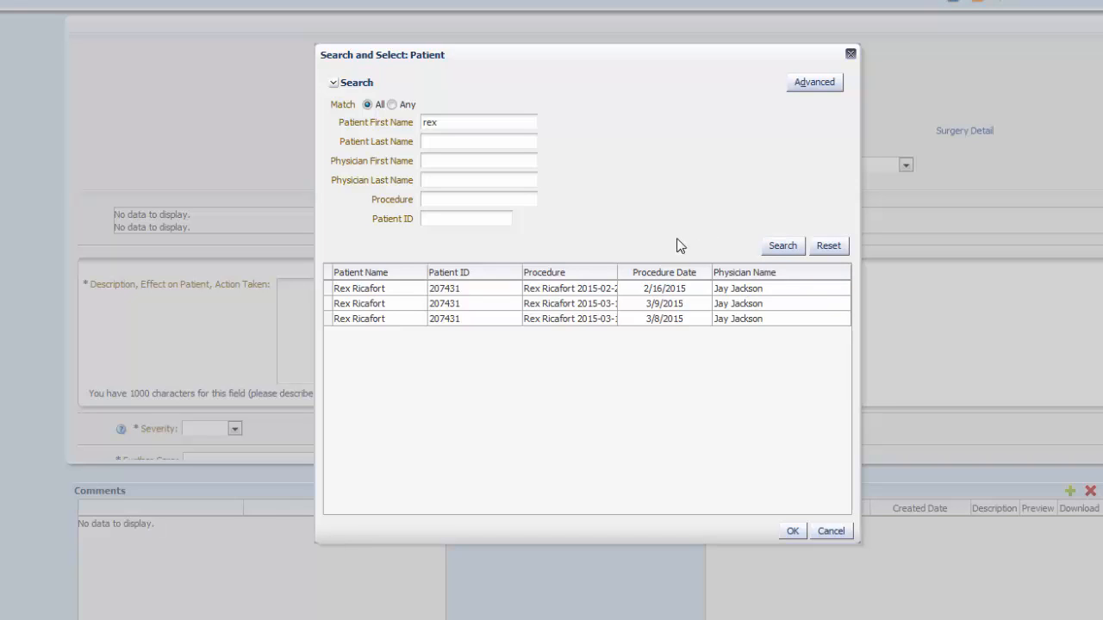
pyautogui.click(666, 318)
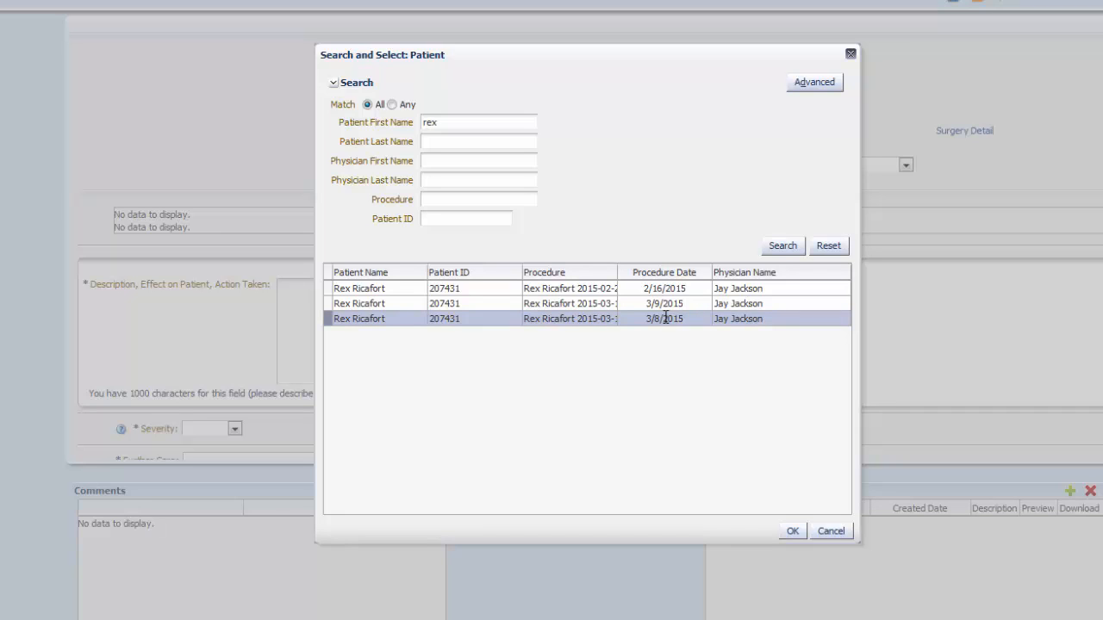
pyautogui.click(793, 532)
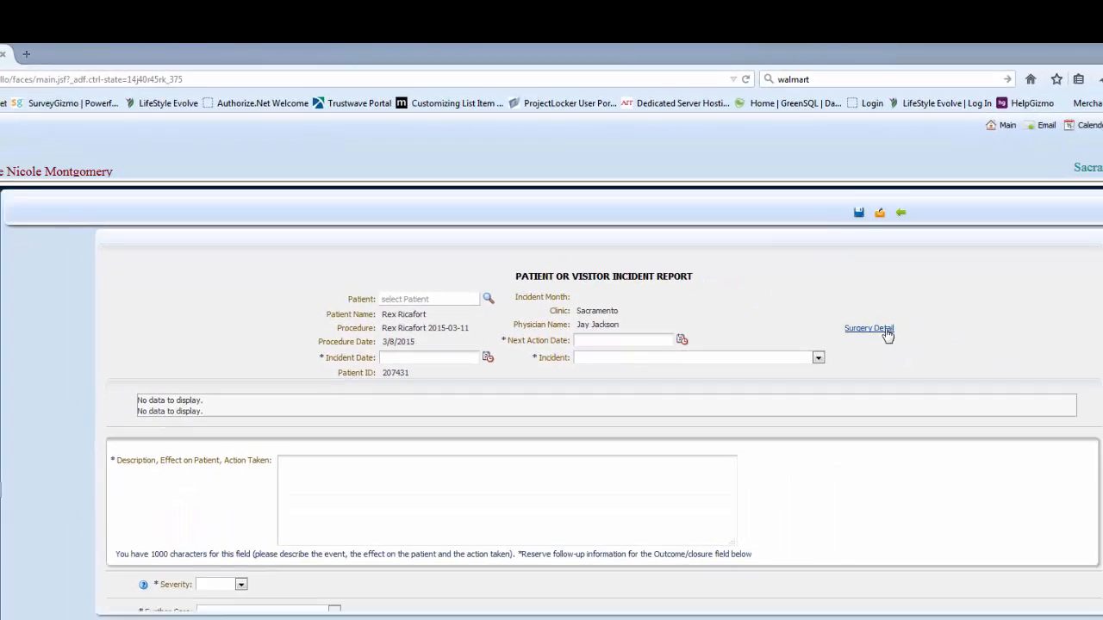
# Open the patient's surgery detail and expand the surgery folder down to its Photos subfolders.
pyautogui.click(1004, 448)
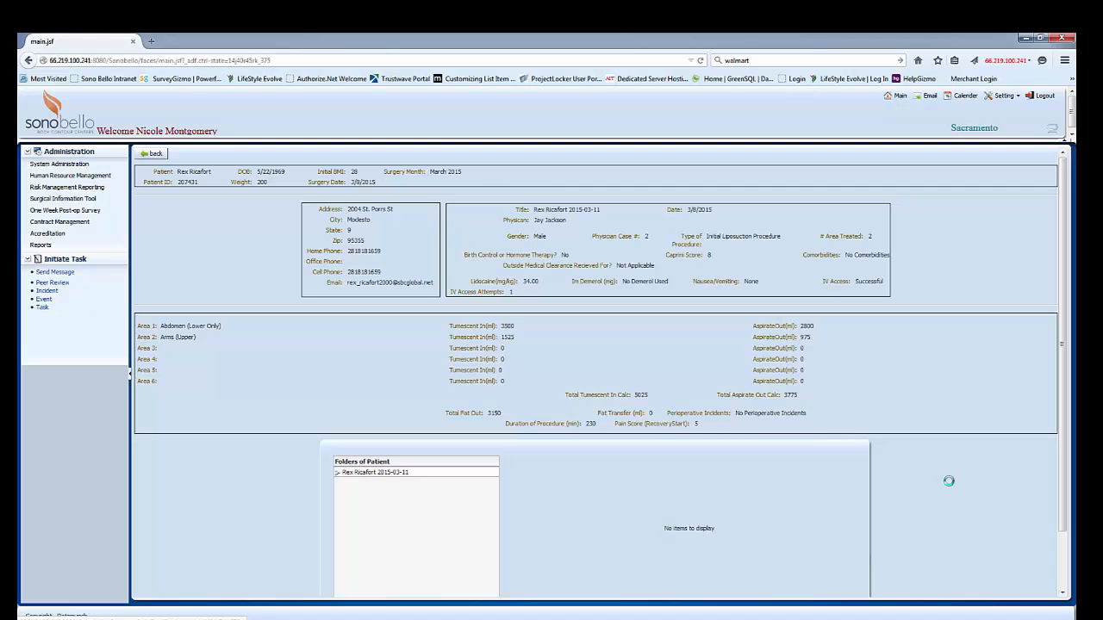
pyautogui.scroll(-1, 1069, 489)
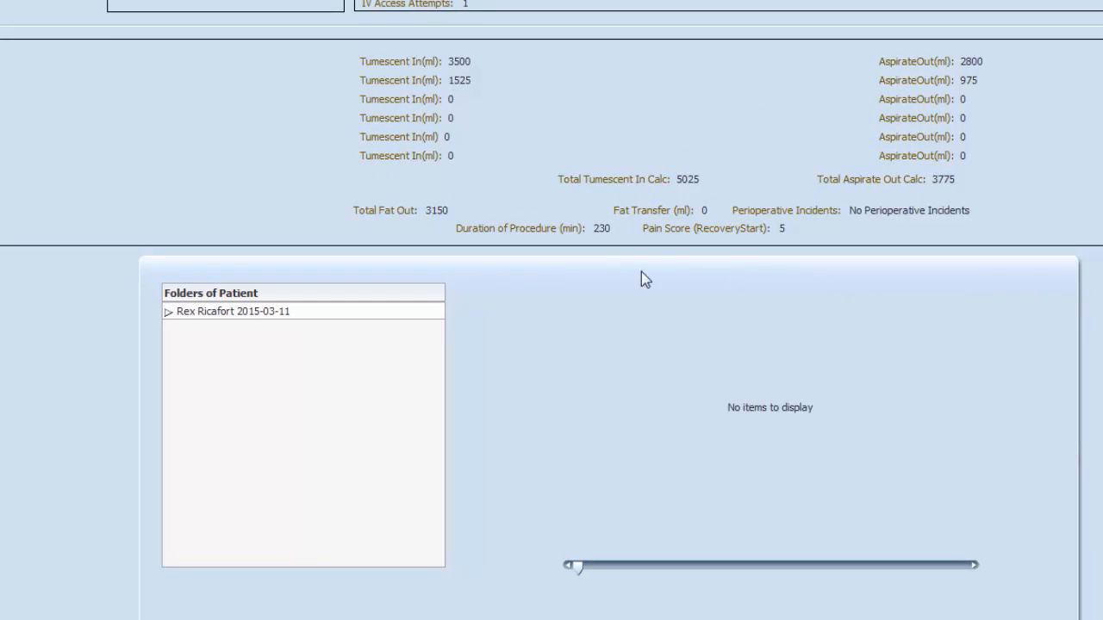
pyautogui.click(169, 315)
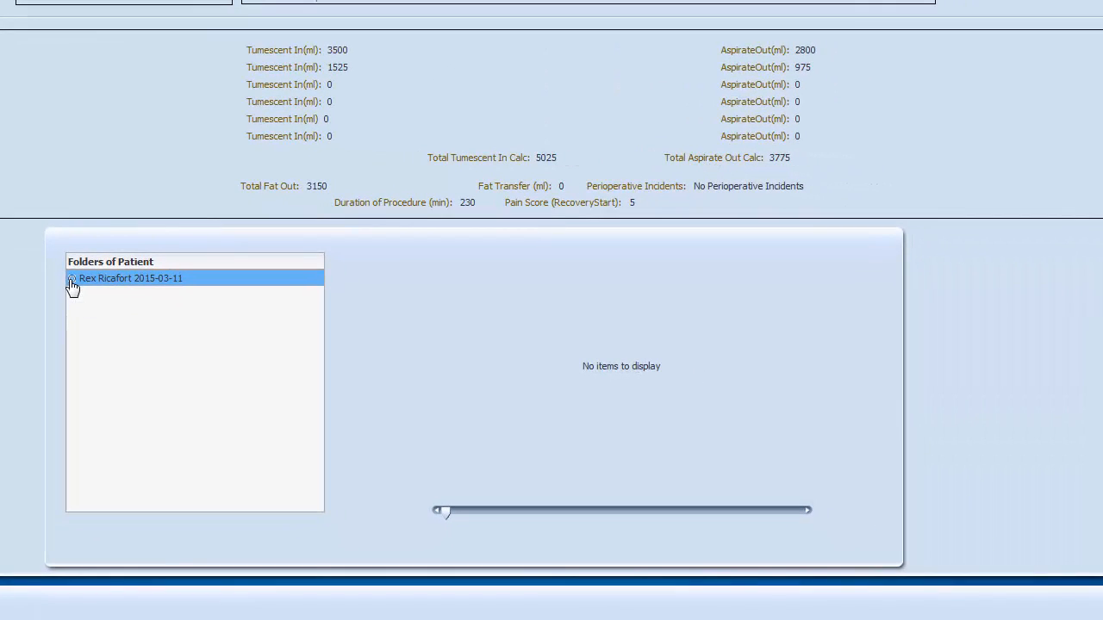
pyautogui.click(72, 281)
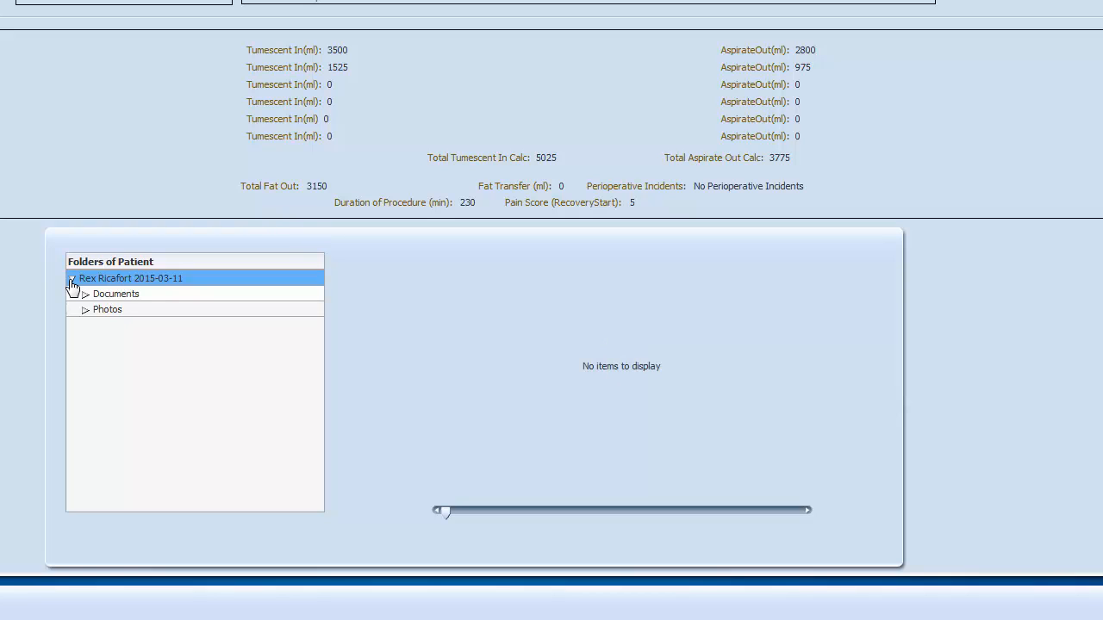
pyautogui.click(82, 294)
pyautogui.click(83, 310)
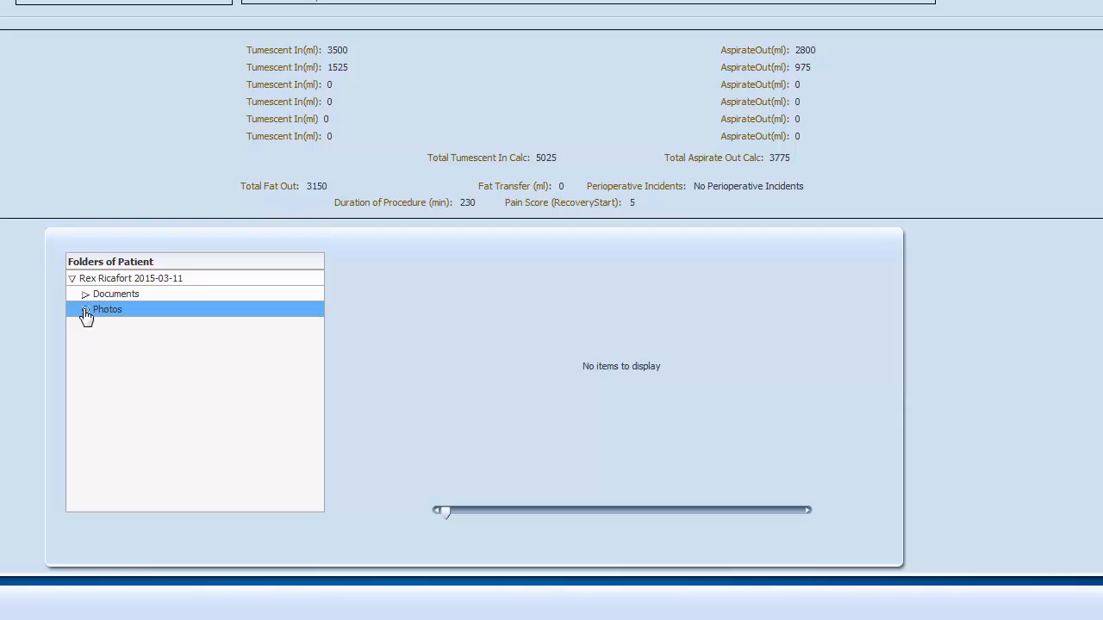
pyautogui.click(85, 310)
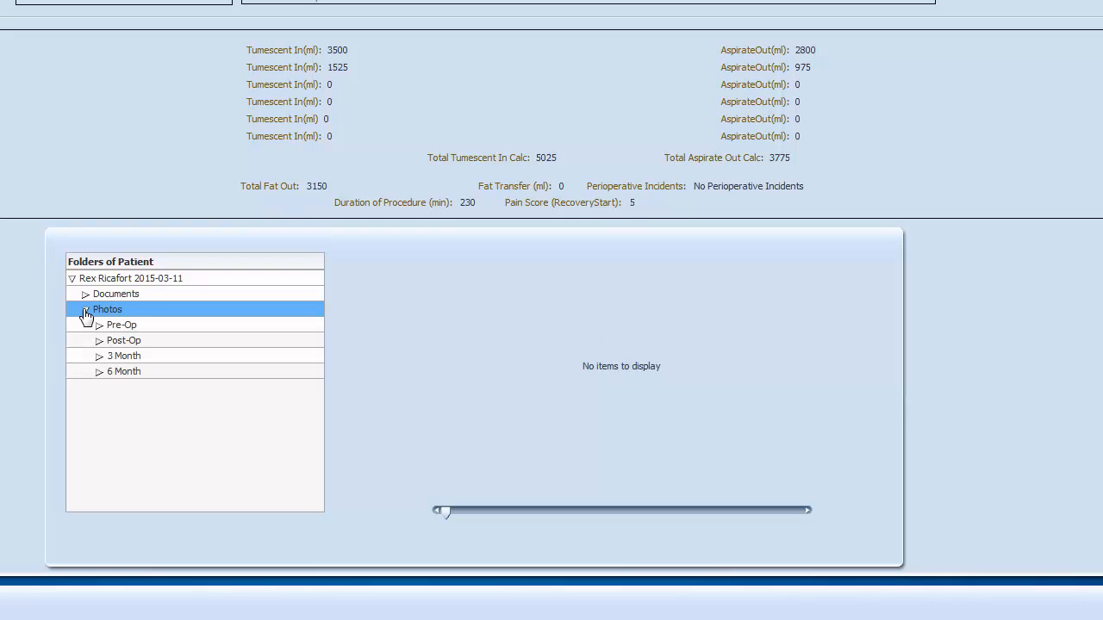
# View the patient's Pre-Op and Post-Op photos.
pyautogui.click(110, 325)
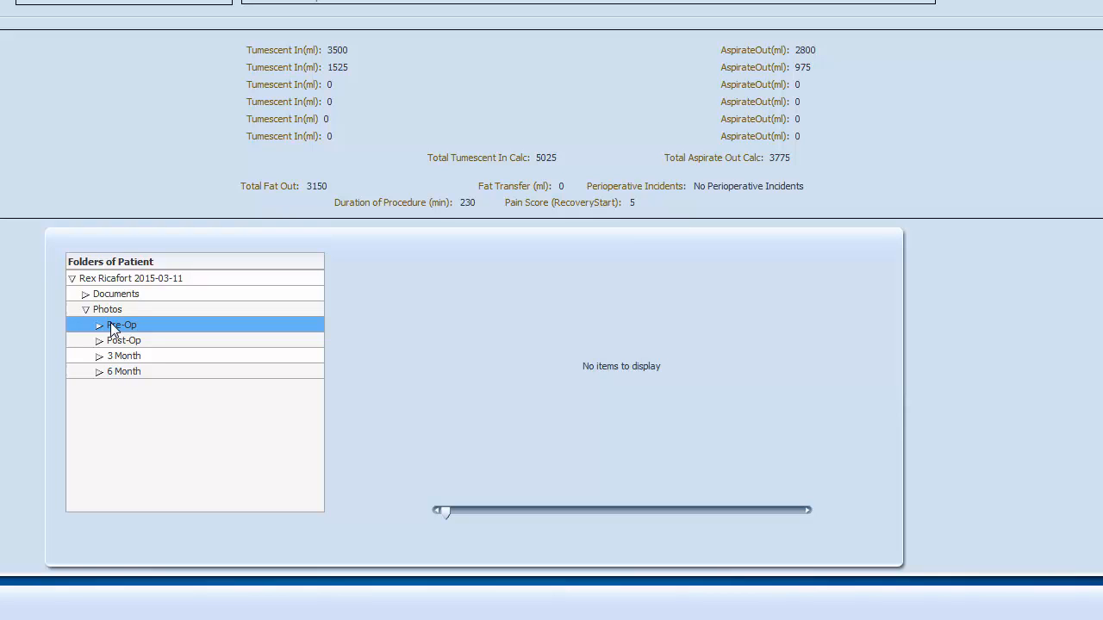
pyautogui.doubleClick(110, 323)
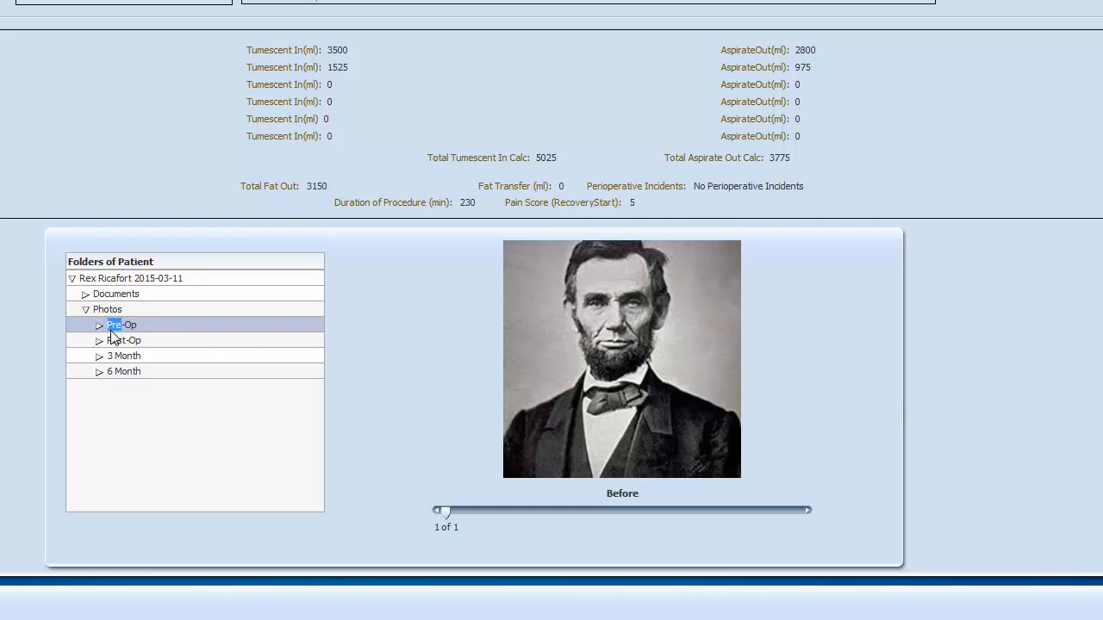
pyautogui.click(112, 343)
pyautogui.click(112, 342)
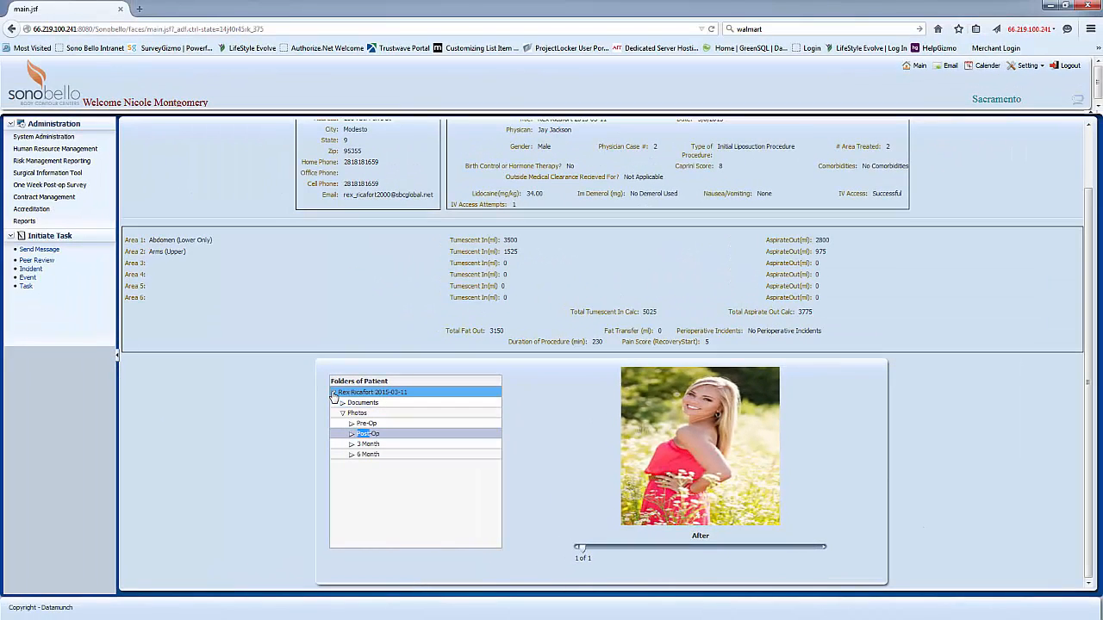
# Collapse the patient's surgery folder and return from the surgery detail to the incident report.
pyautogui.click(334, 394)
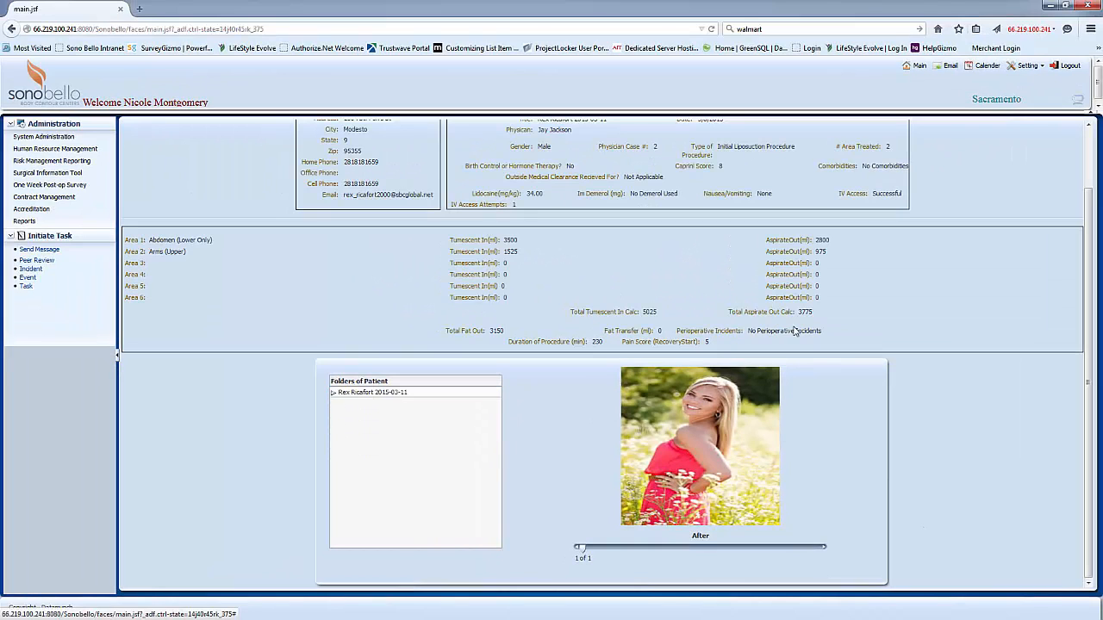
pyautogui.moveTo(1091, 343); pyautogui.dragTo(1093, 286)
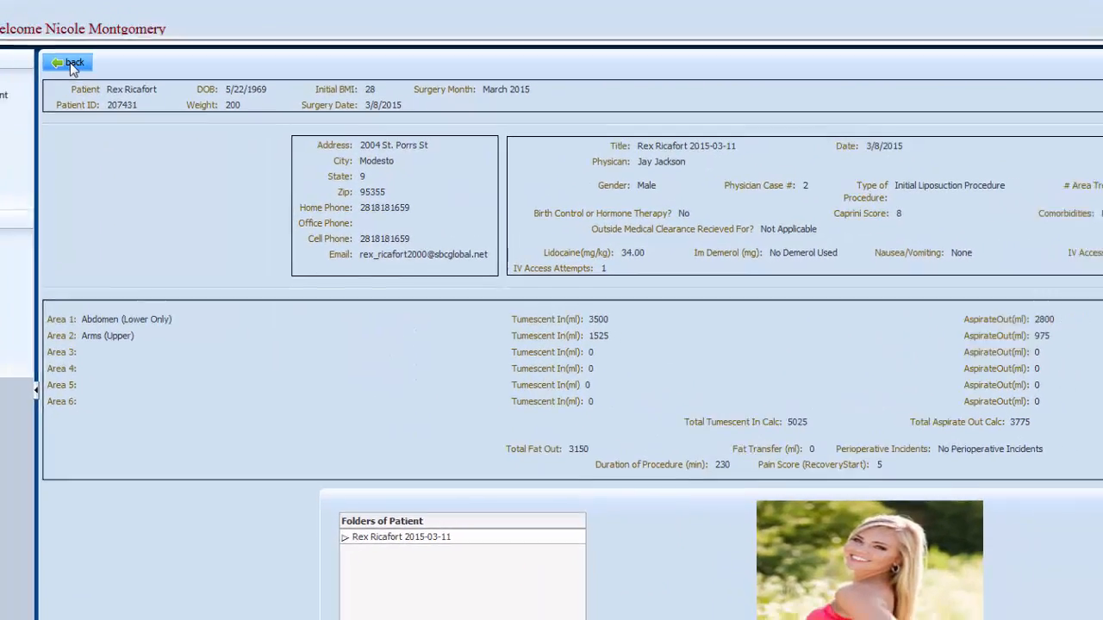
pyautogui.click(57, 57)
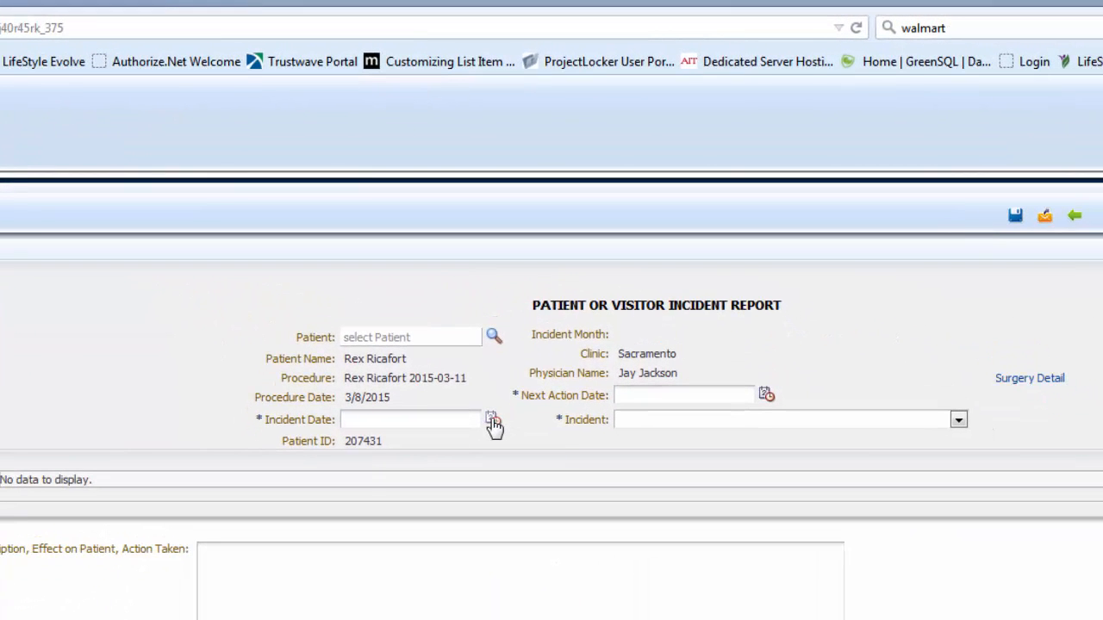
# Set the report's Incident Date to 3/8/2015 and its Next Action Date to 3/19/2015.
pyautogui.click(492, 421)
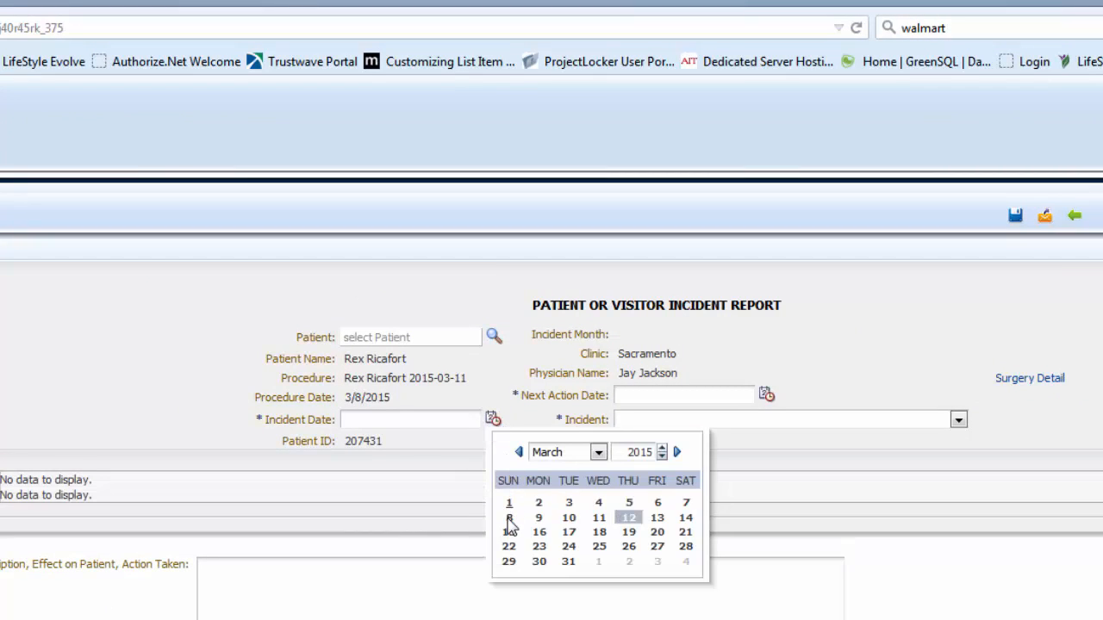
pyautogui.click(509, 518)
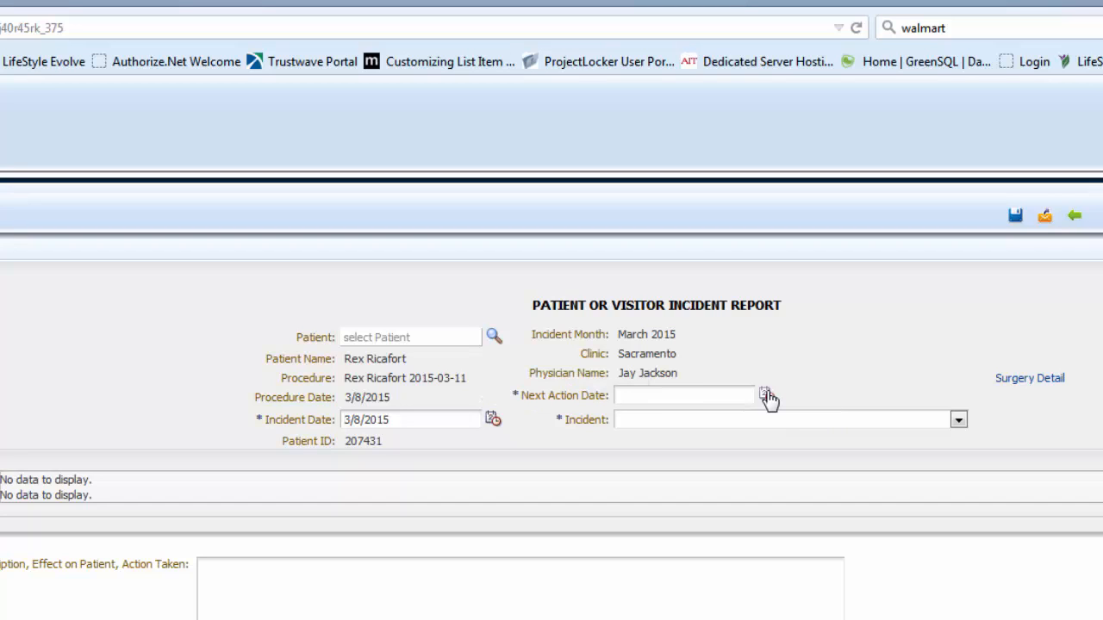
pyautogui.click(766, 396)
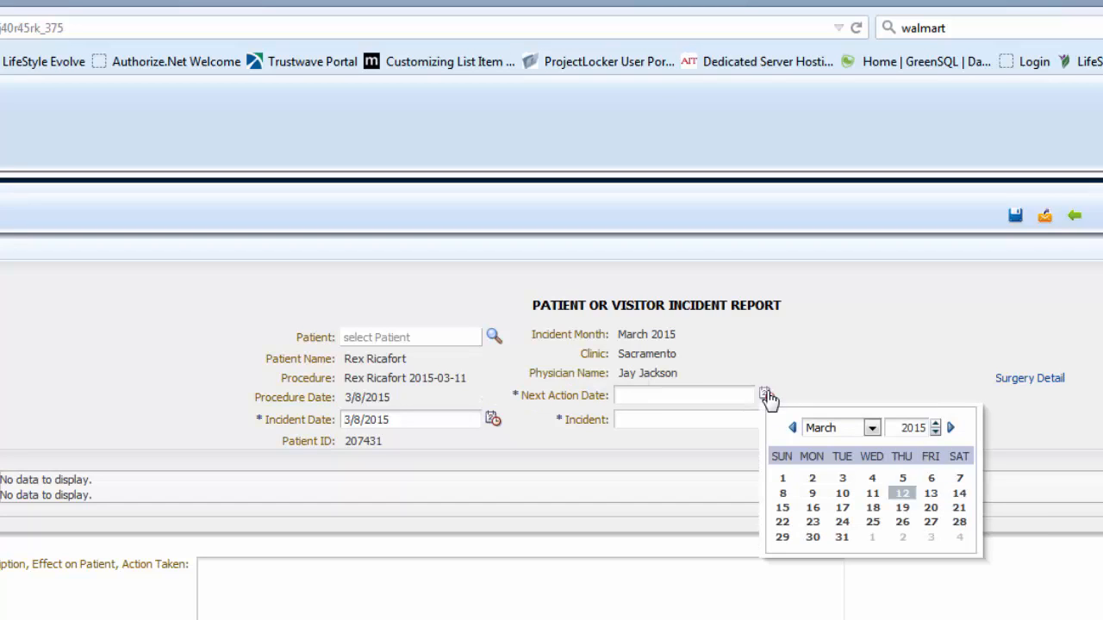
pyautogui.click(902, 509)
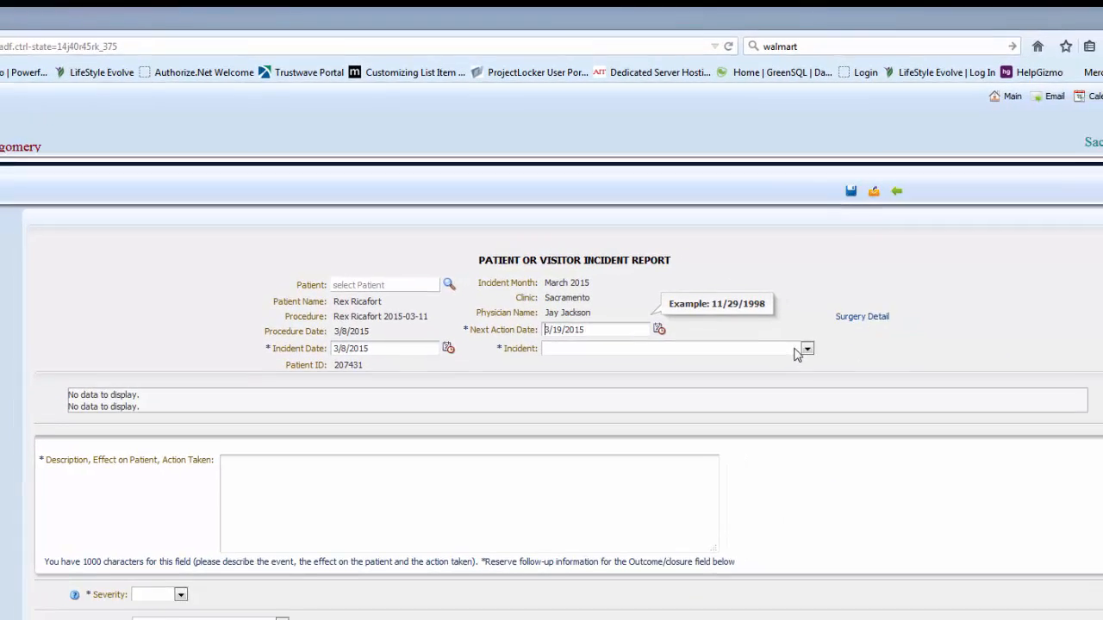
# Set the incident type to "Caprini Score >= 7 without CMO approval".
pyautogui.click(797, 344)
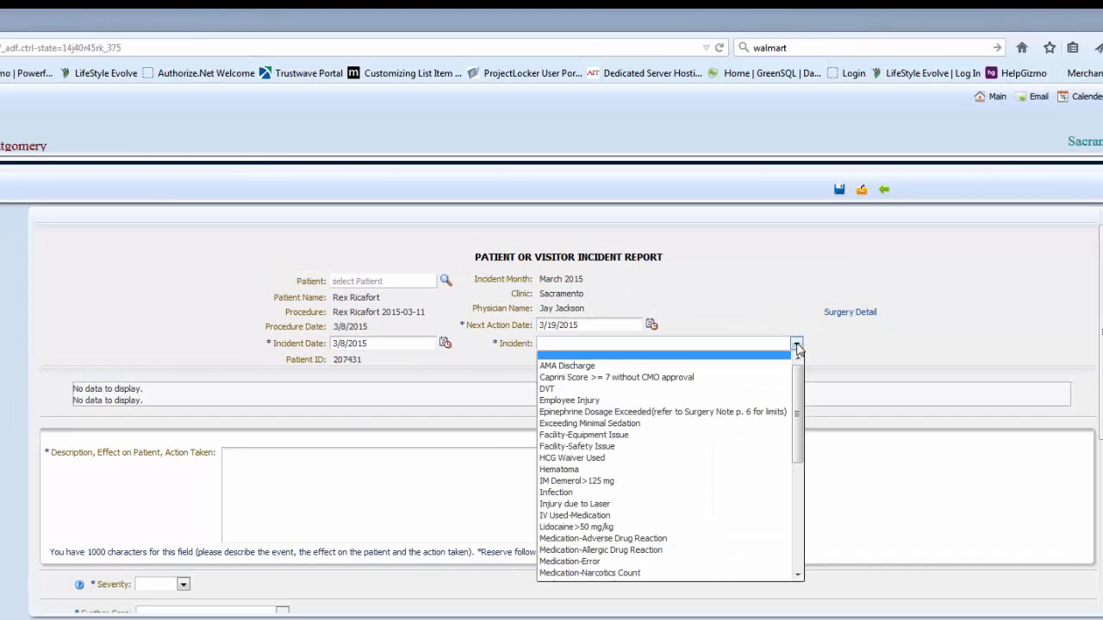
pyautogui.moveTo(796, 397)
pyautogui.mouseDown()
pyautogui.moveTo(797, 509)
pyautogui.moveTo(797, 380)
pyautogui.mouseUp()
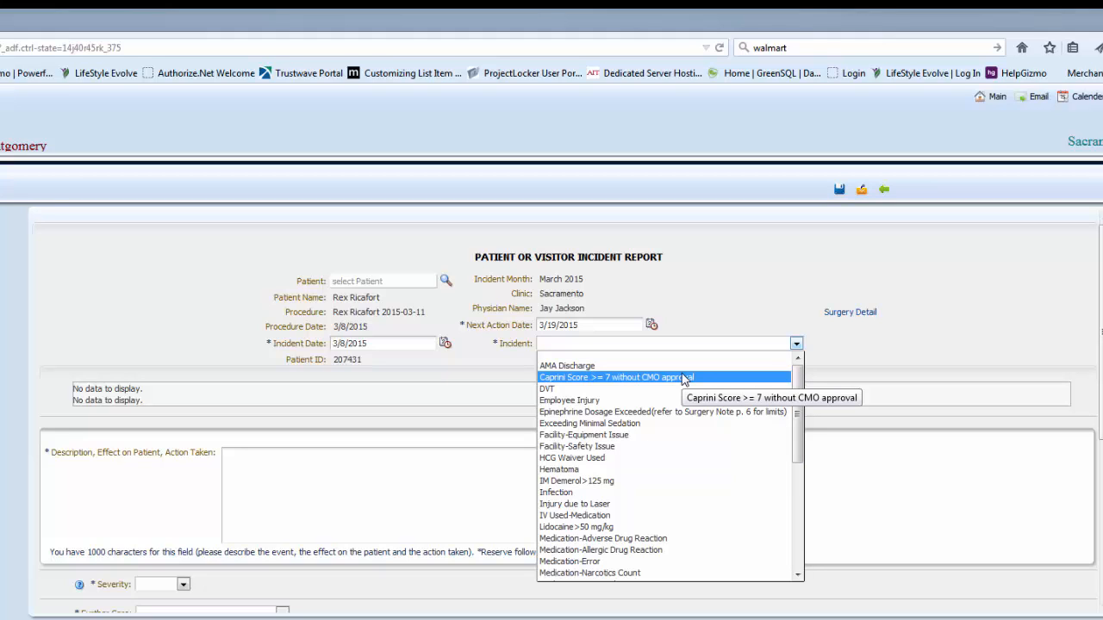
pyautogui.click(681, 376)
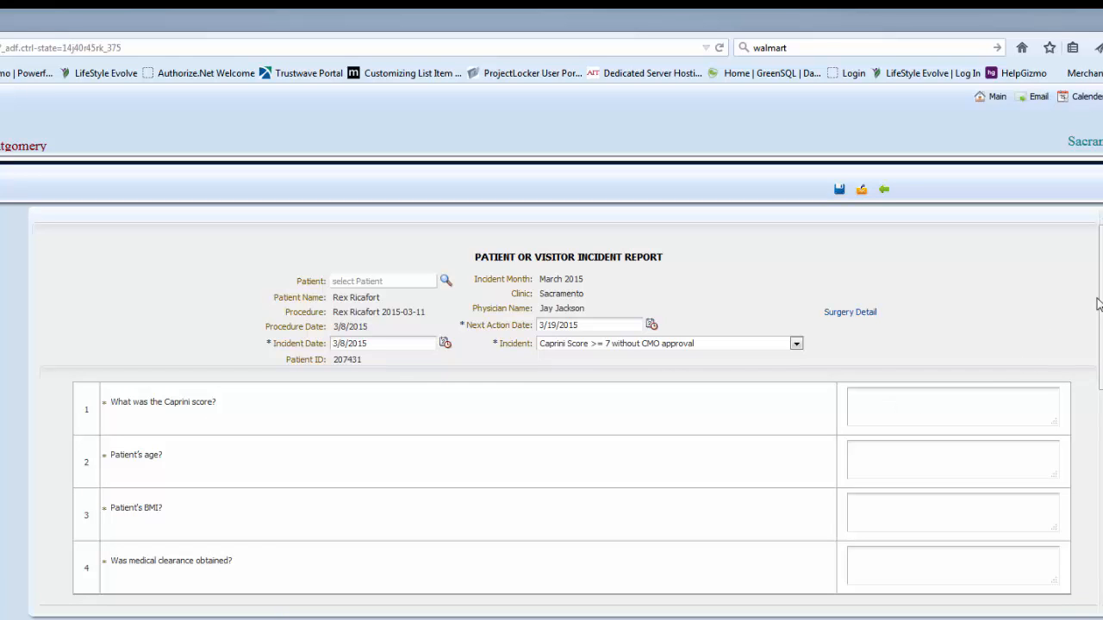
# Answer the four questions on Caprini score, patient's age, BMI and medical clearance with "asdf" each.
pyautogui.moveTo(1101, 305)
pyautogui.mouseDown()
pyautogui.moveTo(1102, 403)
pyautogui.moveTo(1101, 306)
pyautogui.mouseUp()
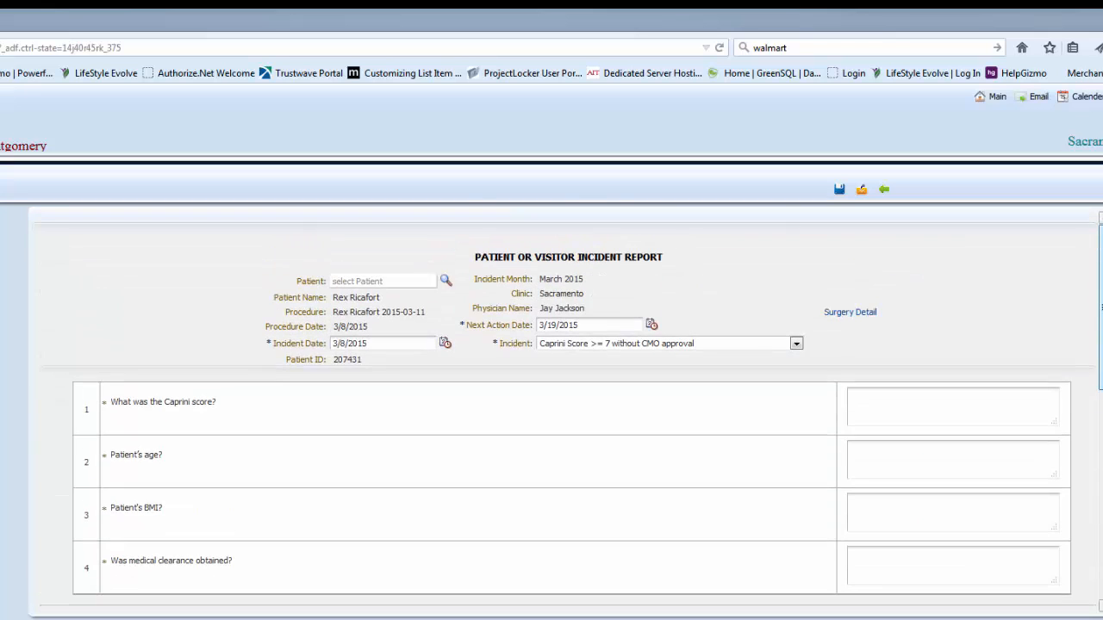
pyautogui.click(881, 397)
pyautogui.write('asdf')
pyautogui.click(870, 446)
pyautogui.write('as')
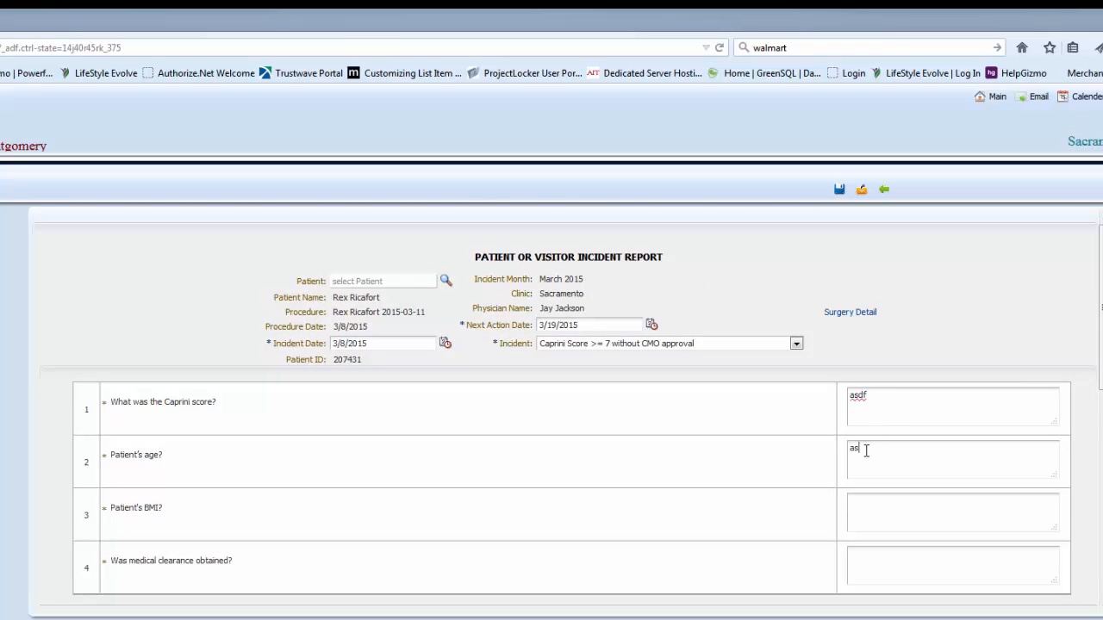
pyautogui.write('df')
pyautogui.click(860, 504)
pyautogui.write('asdf')
pyautogui.click(858, 553)
pyautogui.write('asdf')
# Enter "test entering a description" as the Description, Effect on Patient, Action Taken.
pyautogui.scroll(-1, 1100, 310)
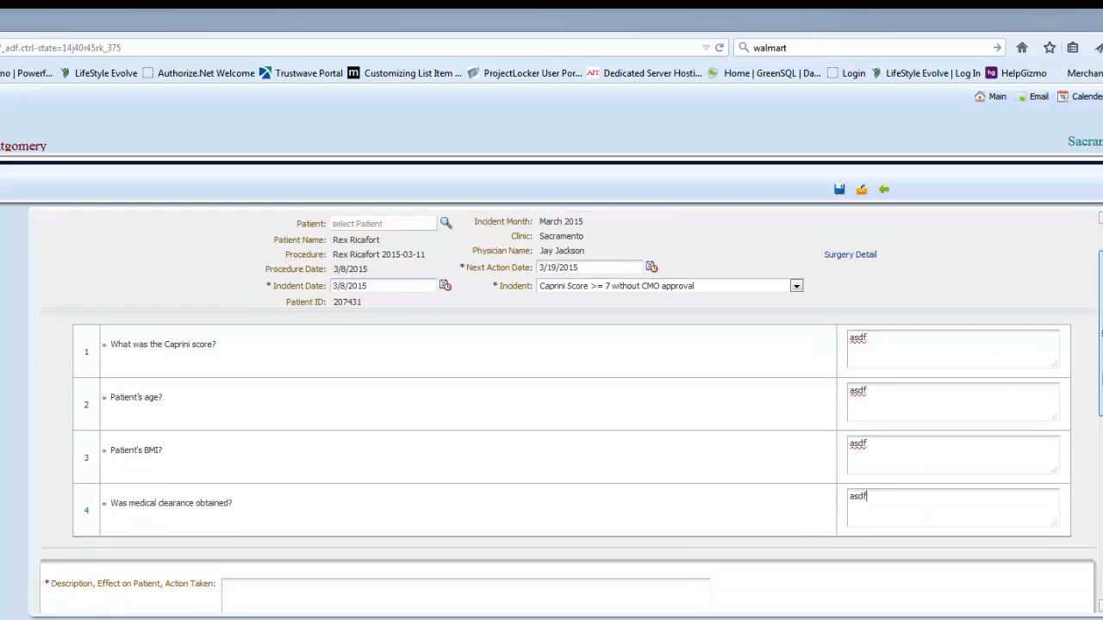
pyautogui.scroll(-4, 1100, 310)
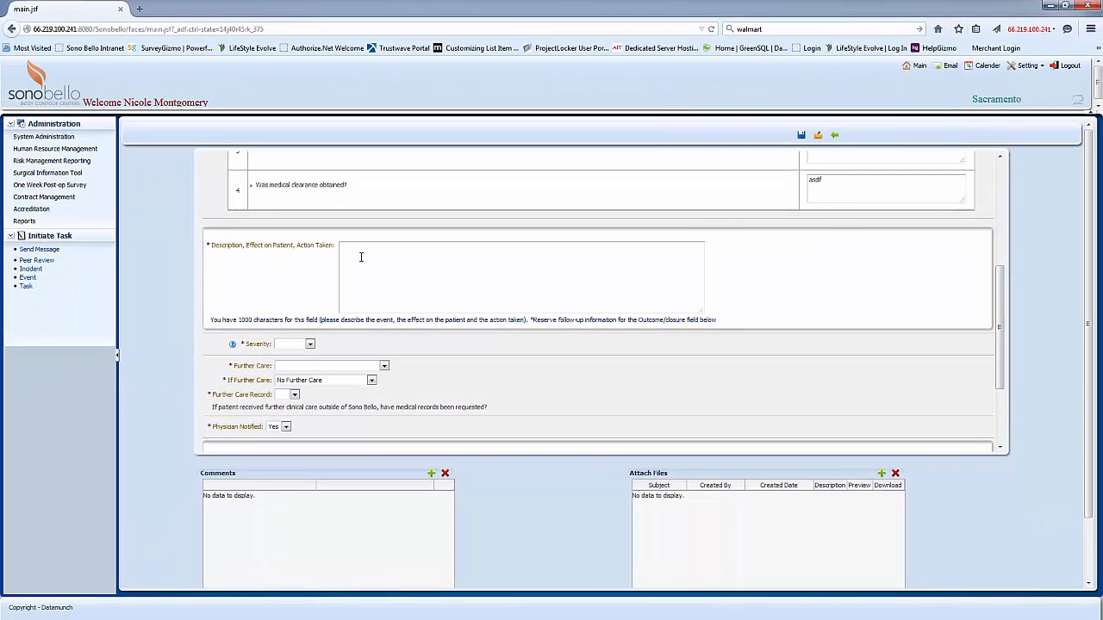
pyautogui.click(285, 322)
pyautogui.write('test ent')
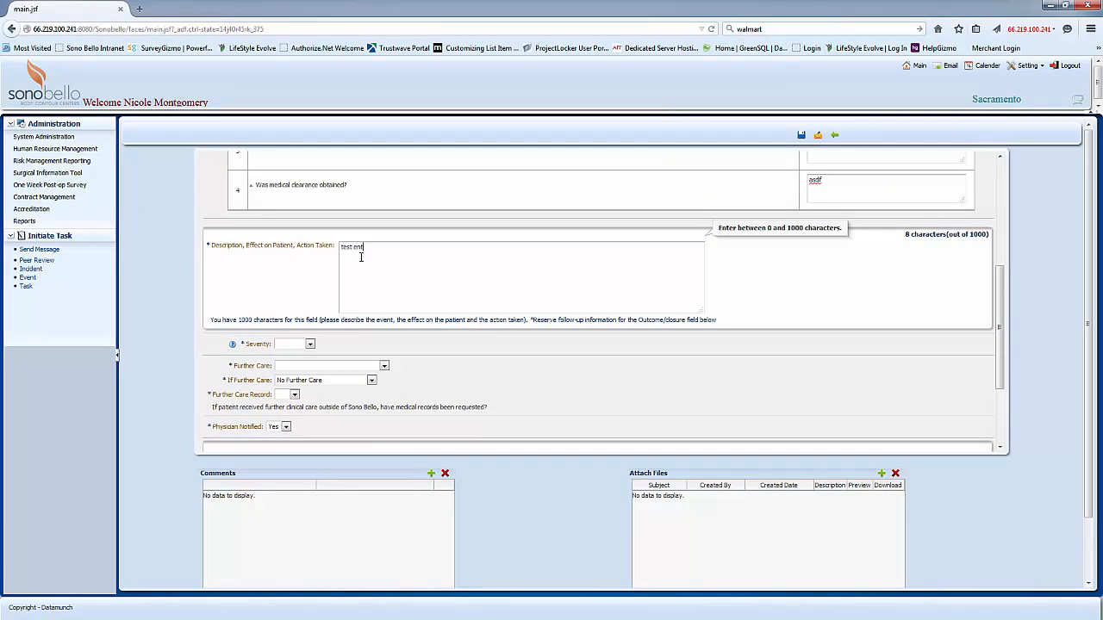
pyautogui.write('ering a description')
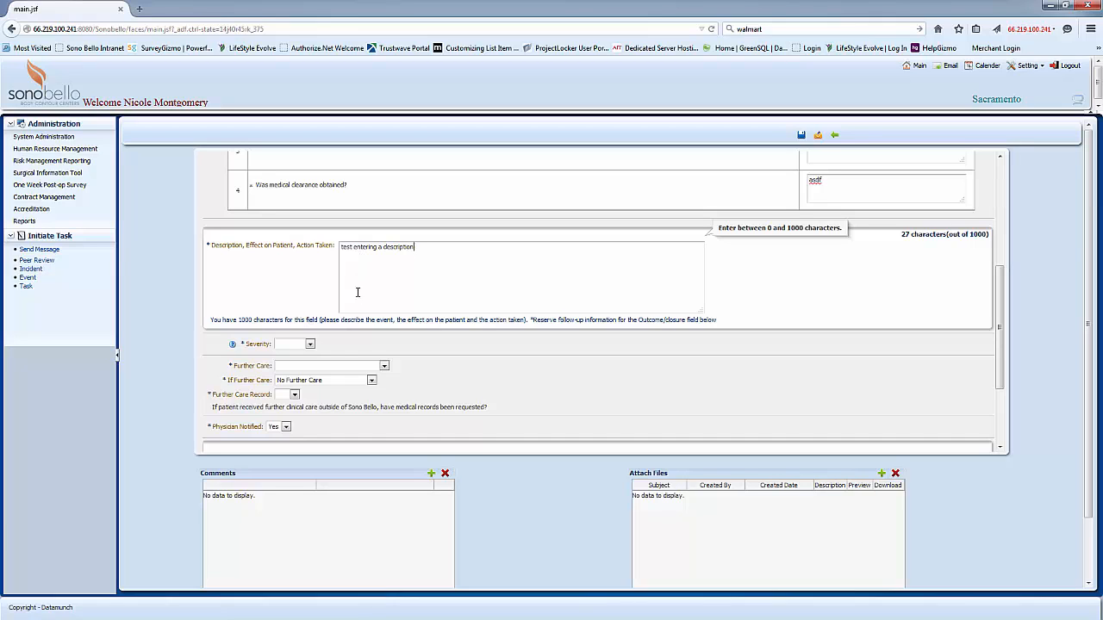
# Review the severity level definitions and set the incident's Severity to Minor.
pyautogui.click(231, 347)
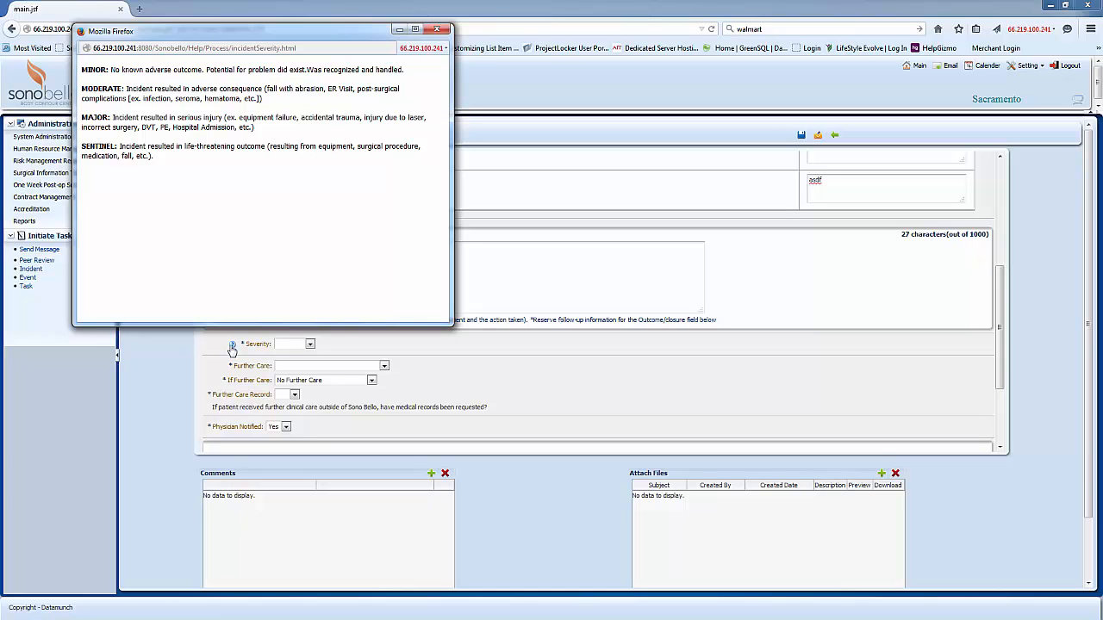
pyautogui.click(437, 32)
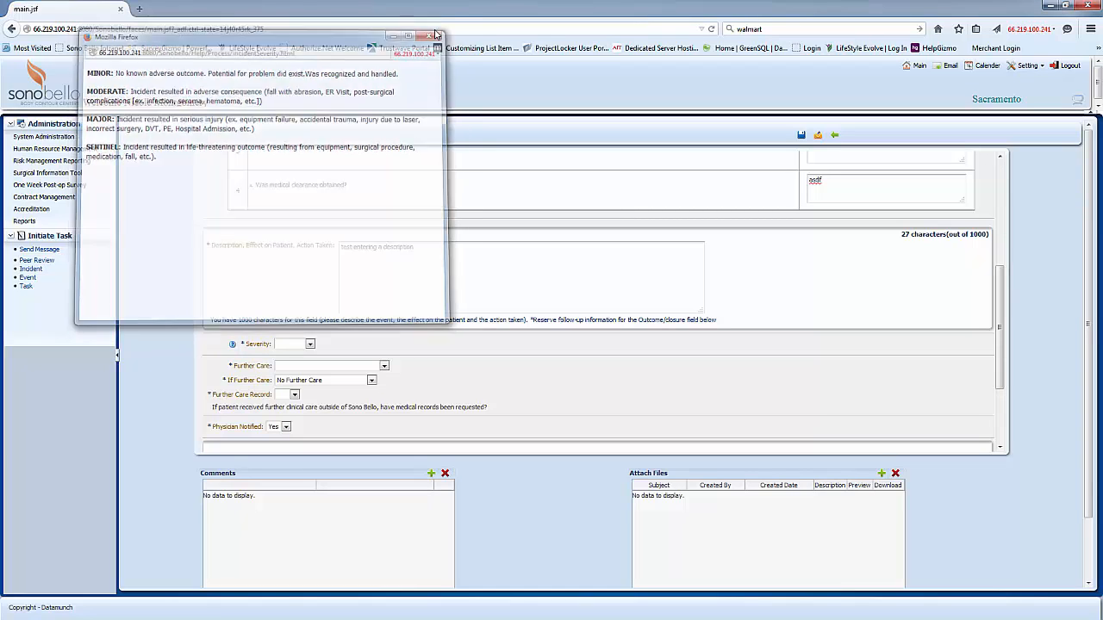
pyautogui.click(310, 344)
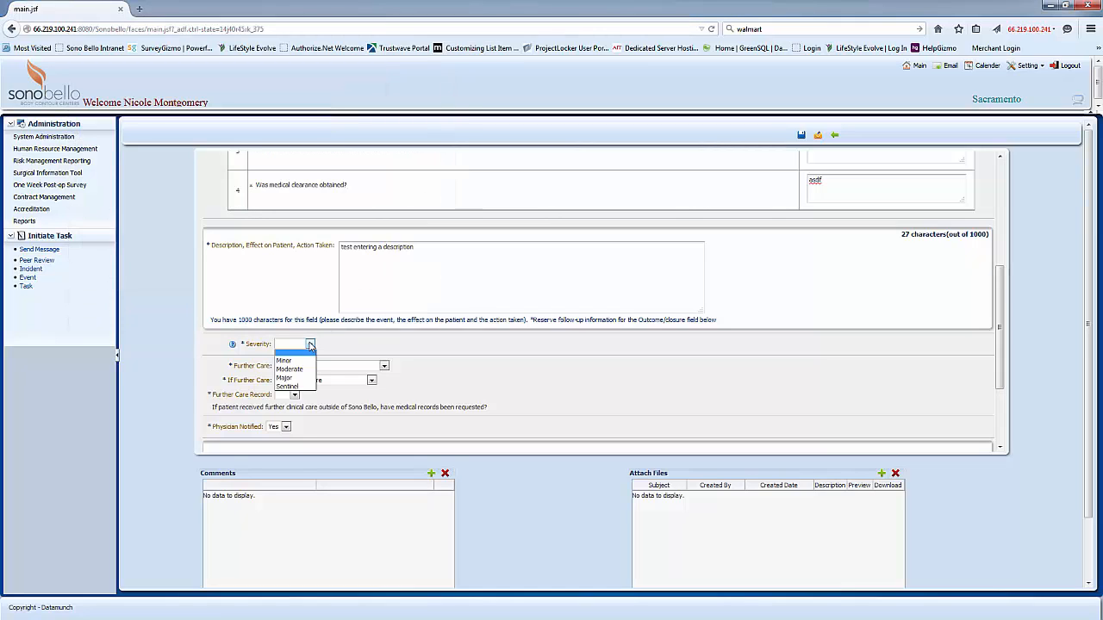
pyautogui.click(306, 361)
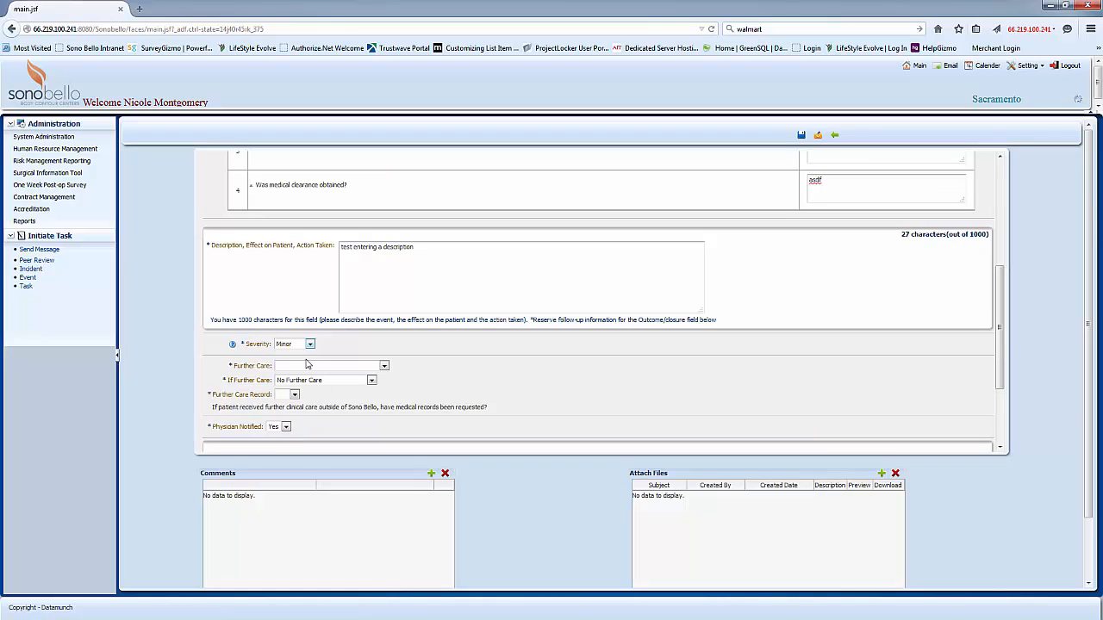
# Set Further Care to "None of the Above" and Further Care Record to N/A.
pyautogui.click(384, 366)
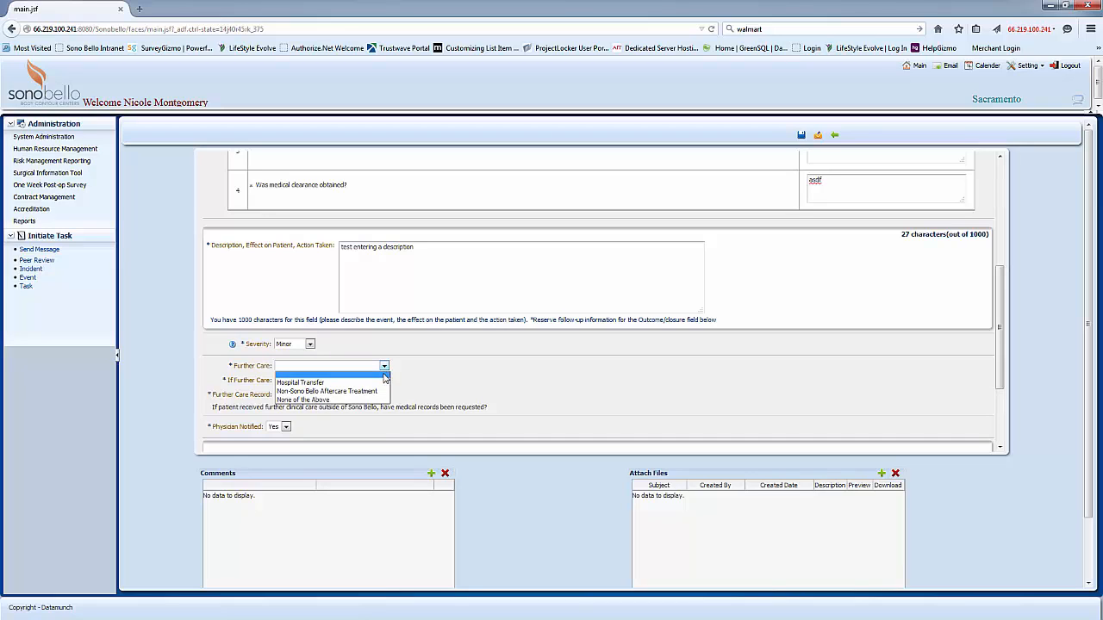
pyautogui.click(378, 400)
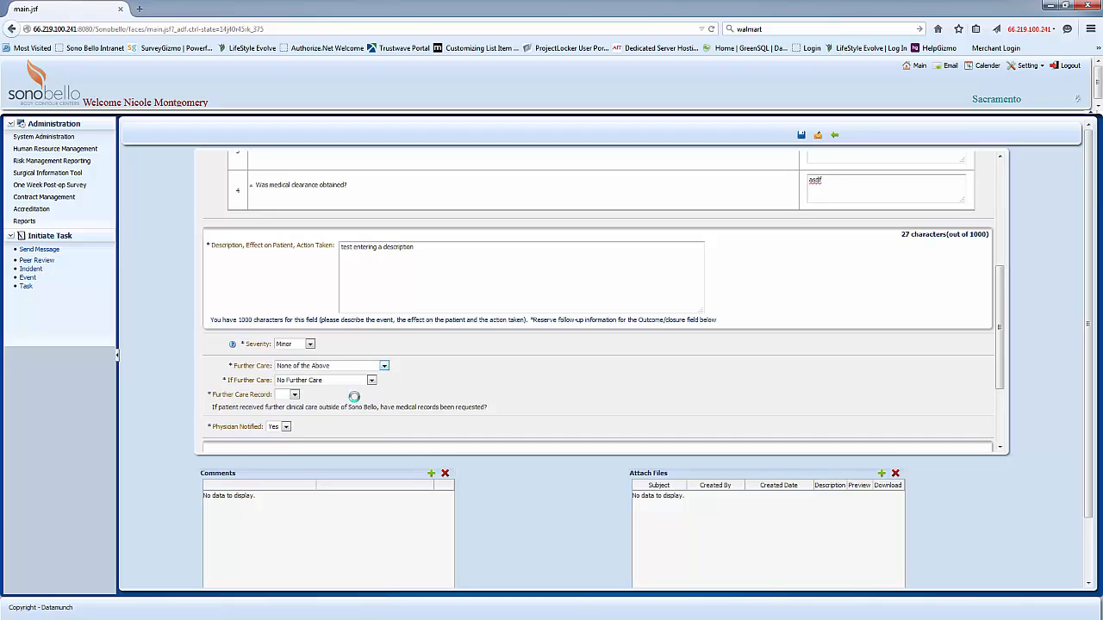
pyautogui.click(295, 396)
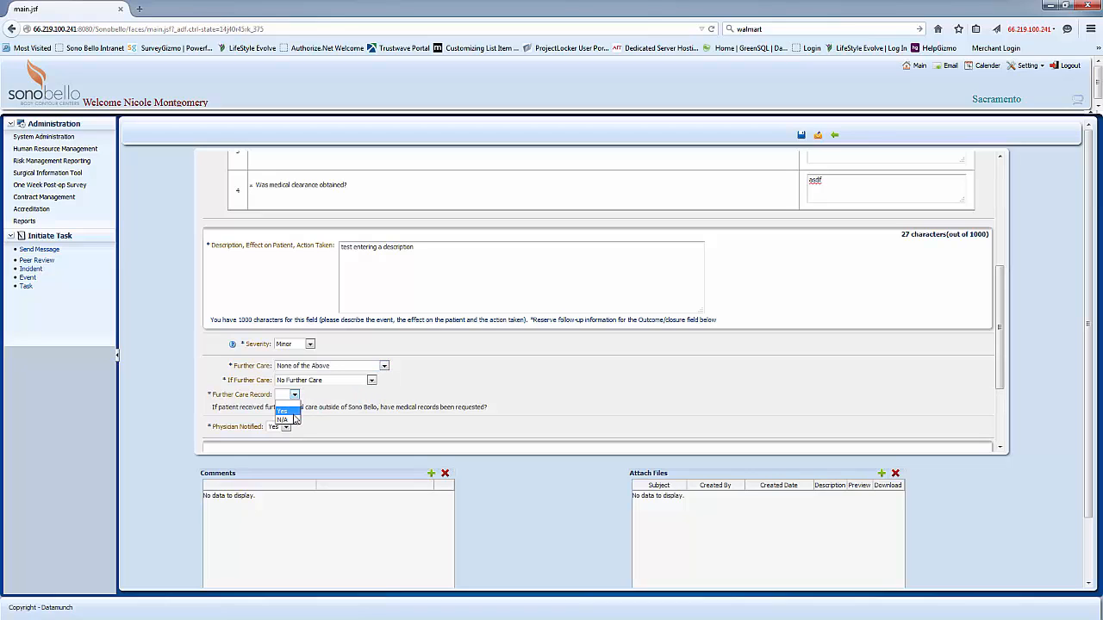
pyautogui.click(293, 421)
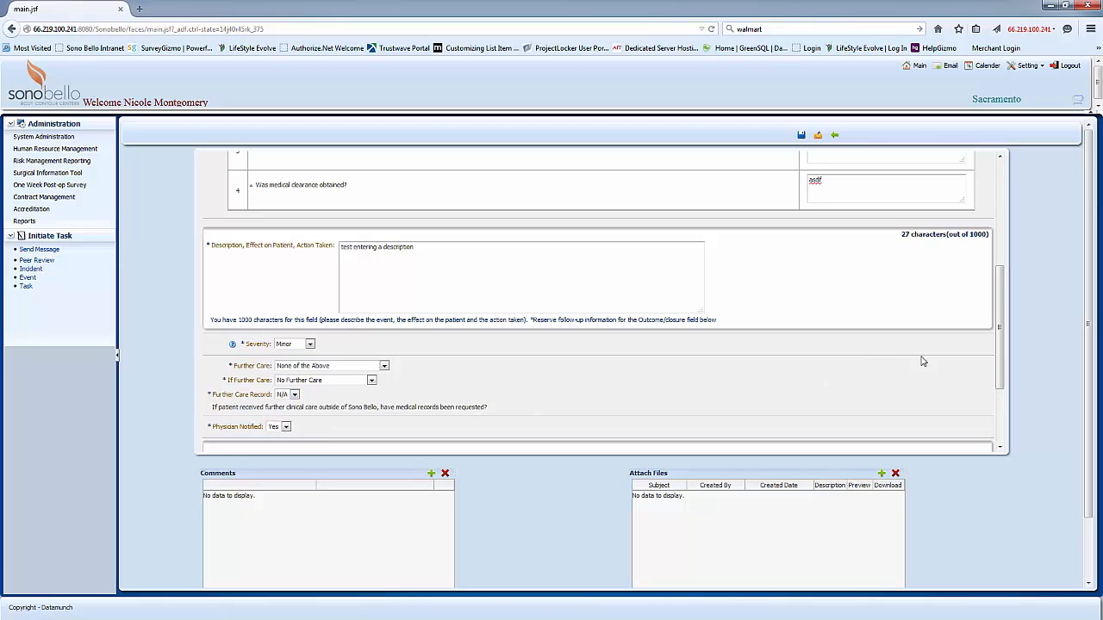
# Enter "None" as the Outcome/Closure and try to submit the incident report.
pyautogui.moveTo(999, 342); pyautogui.dragTo(1006, 412)
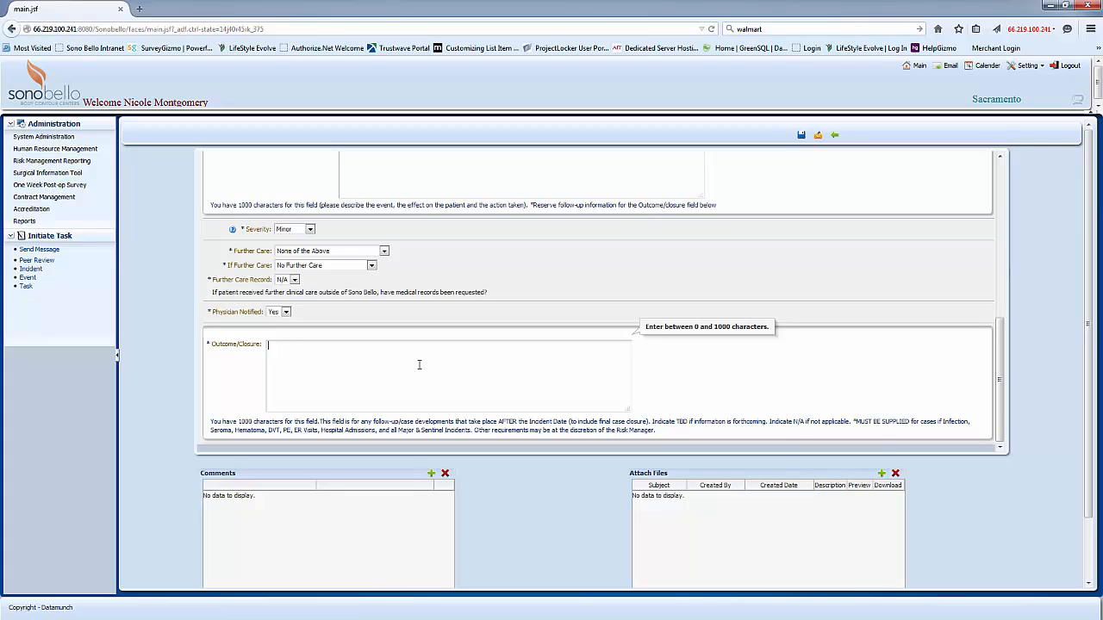
pyautogui.write('None')
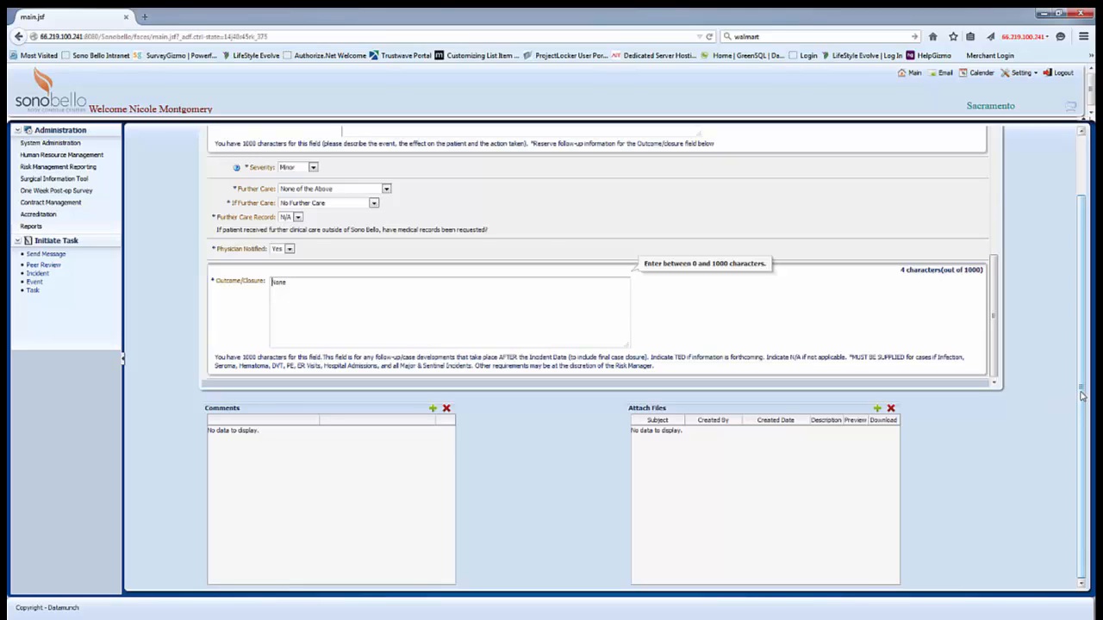
pyautogui.moveTo(1082, 395); pyautogui.dragTo(1093, 306)
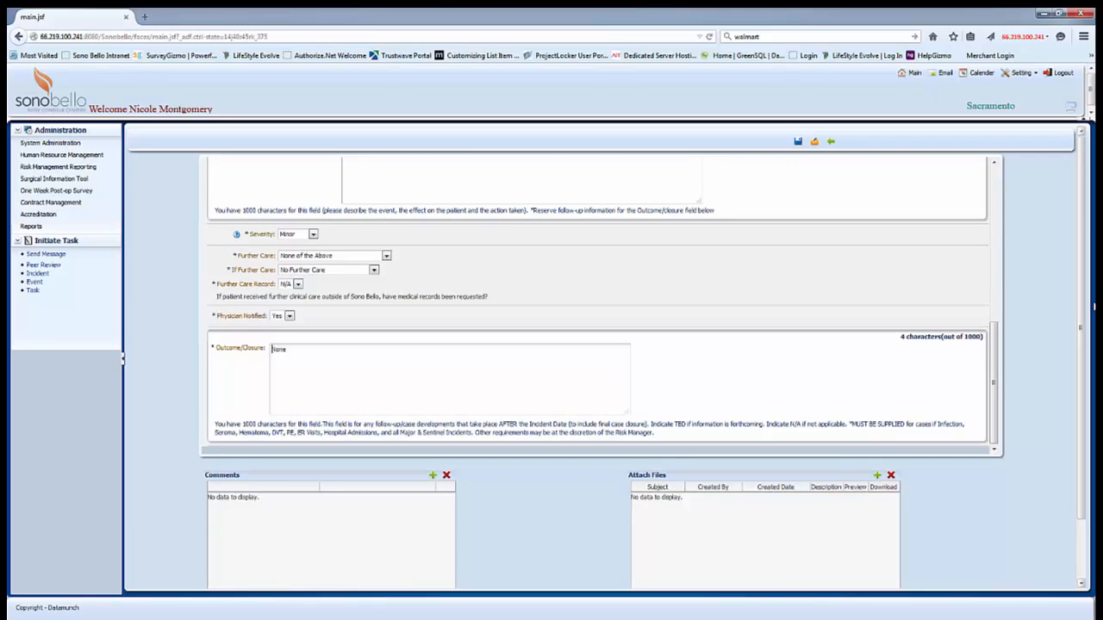
pyautogui.click(815, 142)
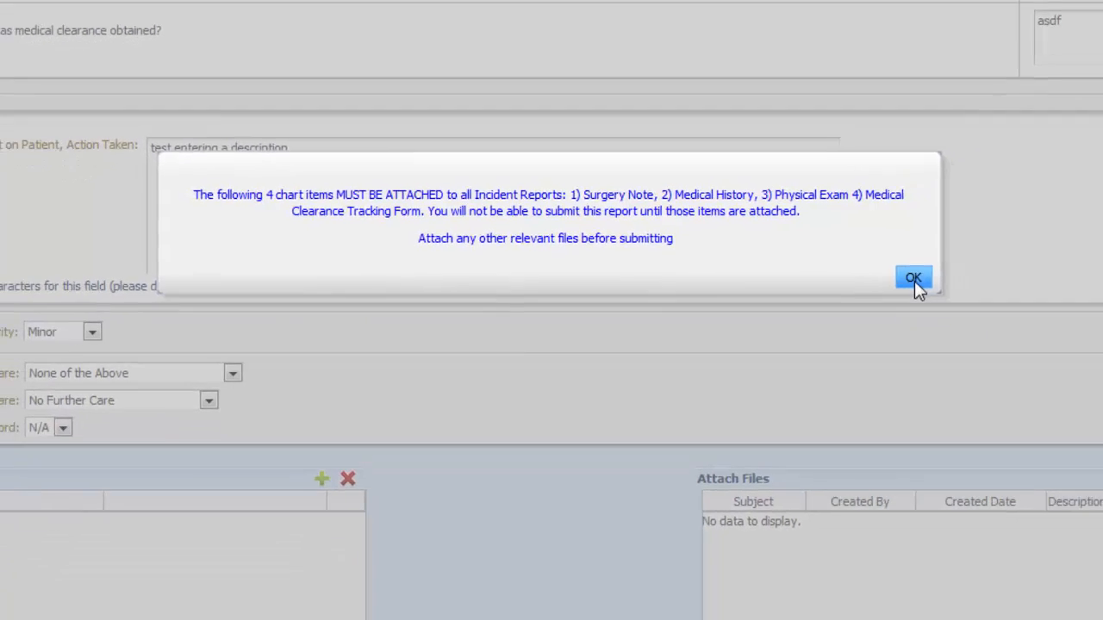
pyautogui.click(960, 326)
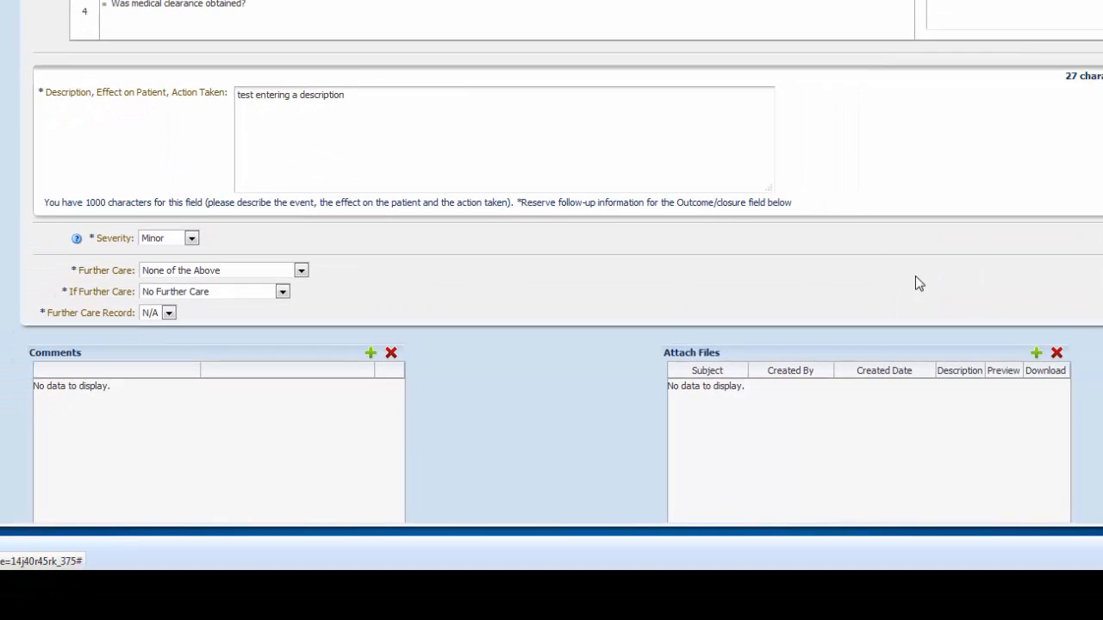
# Start a new file attachment for the report with the subject "Surgery Note".
pyautogui.scroll(-2, 551, 259)
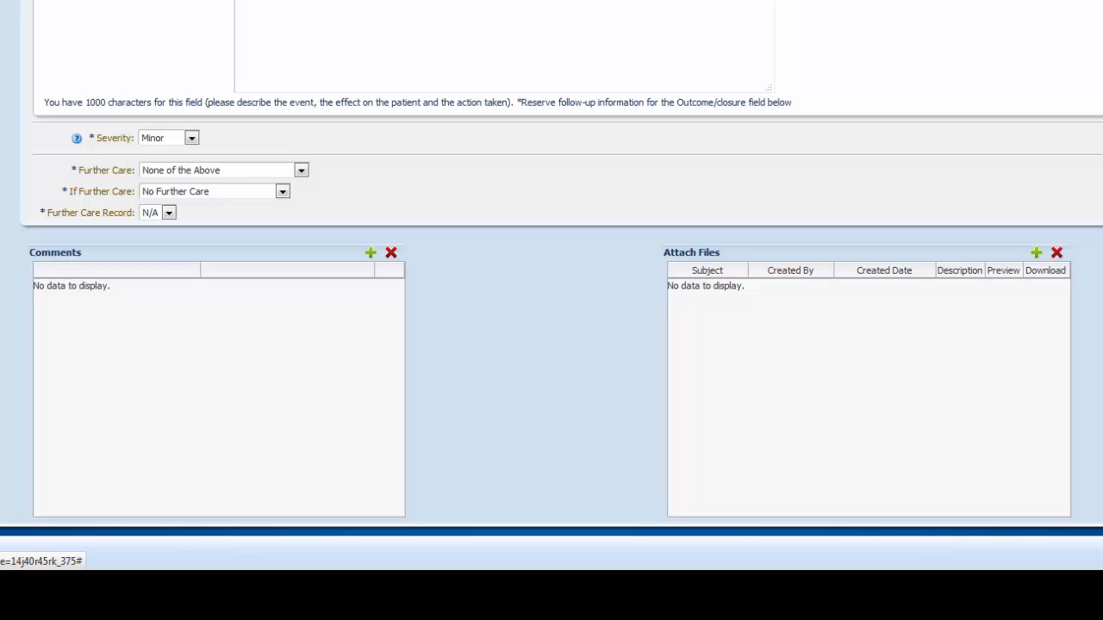
pyautogui.click(1035, 253)
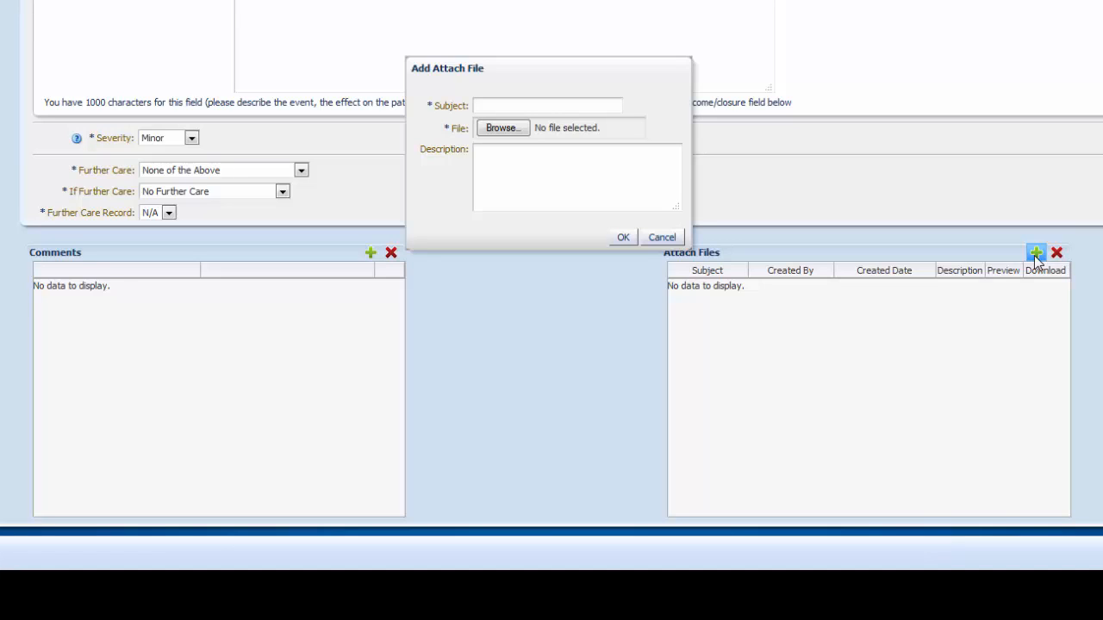
pyautogui.write('SUrgery N')
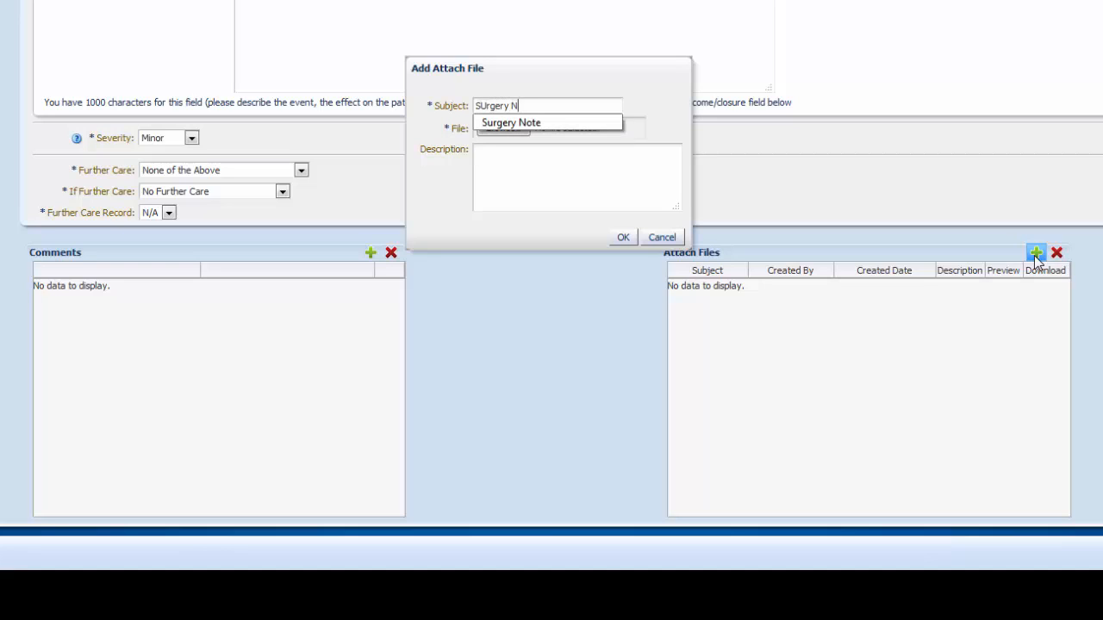
pyautogui.write('o')
pyautogui.press('BackSpace')
pyautogui.press('BackSpace')
pyautogui.press('BackSpace')
pyautogui.press('BackSpace')
pyautogui.press('BackSpace')
pyautogui.press('BackSpace')
pyautogui.press('BackSpace')
pyautogui.press('BackSpace')
pyautogui.press('BackSpace')
pyautogui.write('urgery Note')
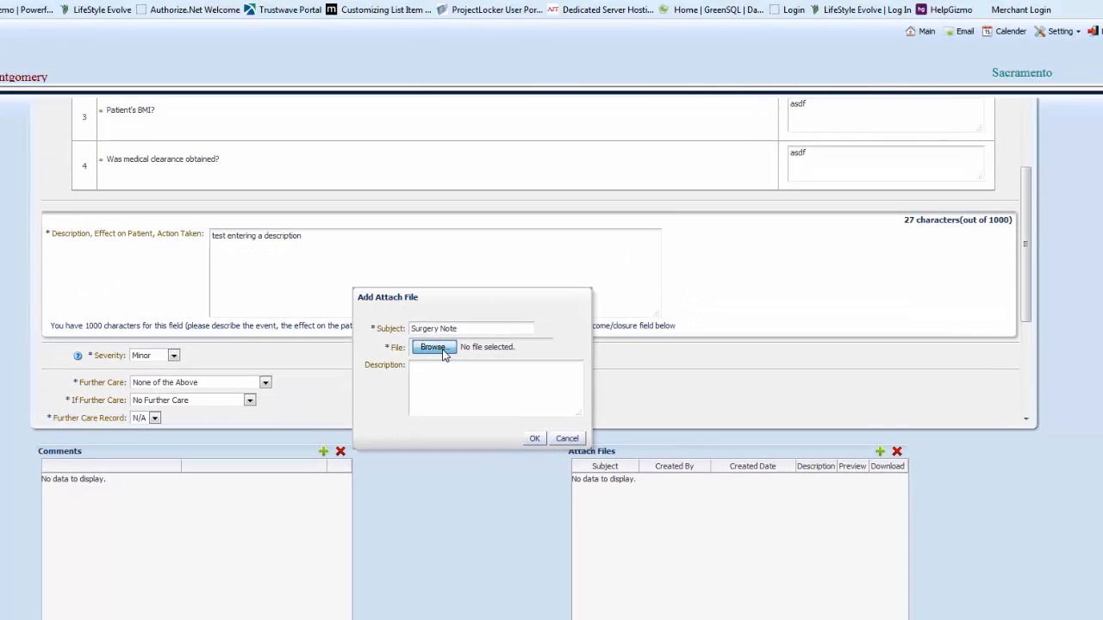
# Choose Surgery Note.pdf from the Patient Information folder on the Desktop and add it as the attachment.
pyautogui.click(515, 131)
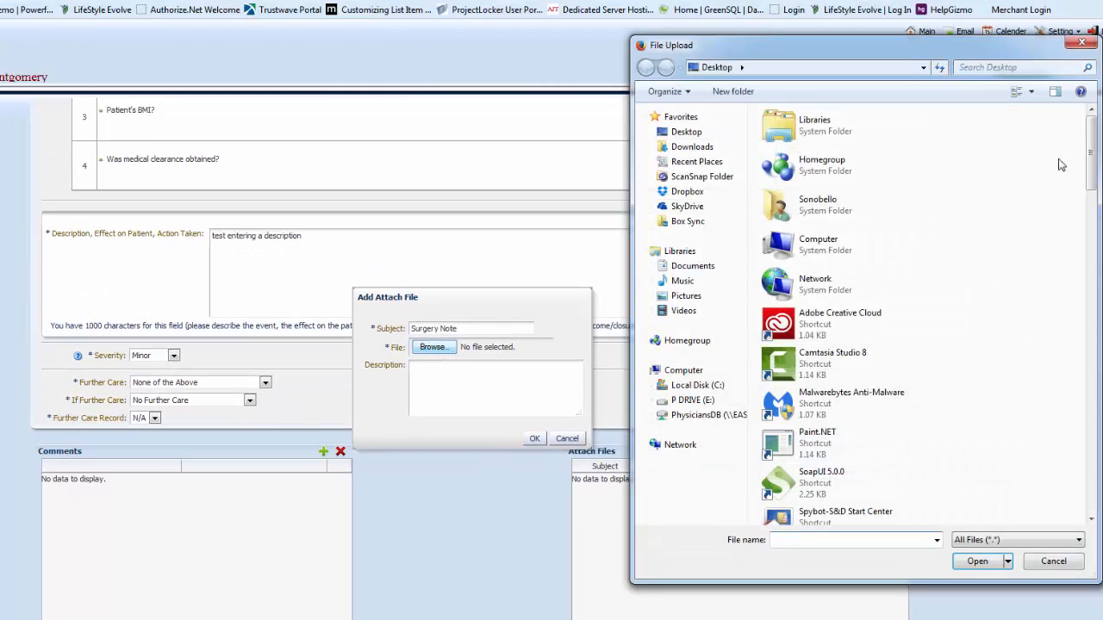
pyautogui.moveTo(1092, 146); pyautogui.dragTo(1094, 215)
pyautogui.scroll(-5, 993, 323)
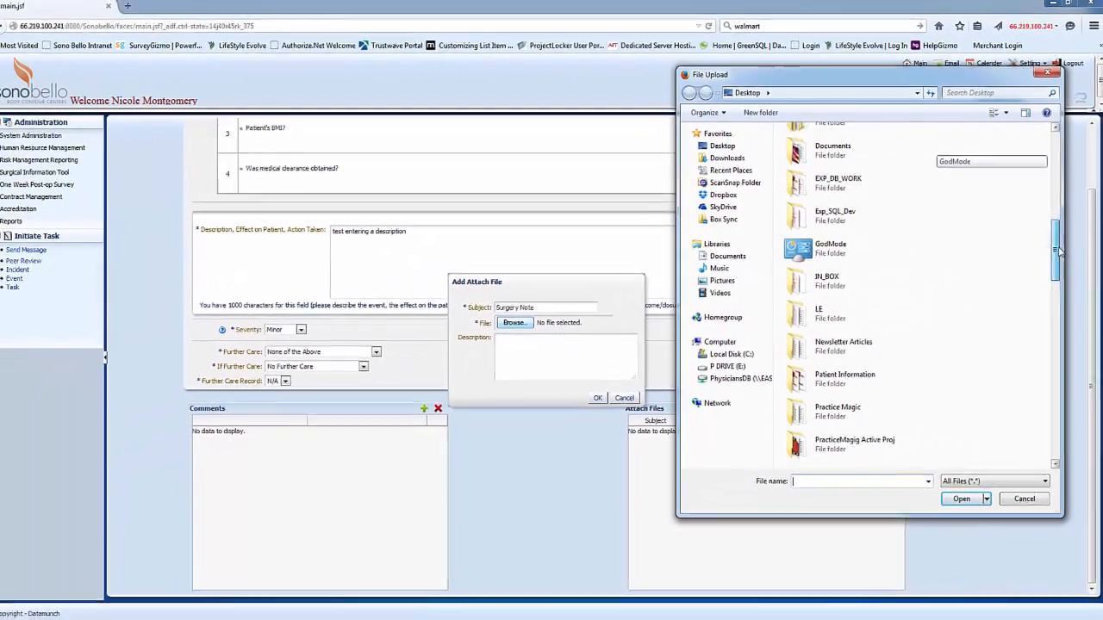
pyautogui.doubleClick(801, 334)
pyautogui.click(811, 185)
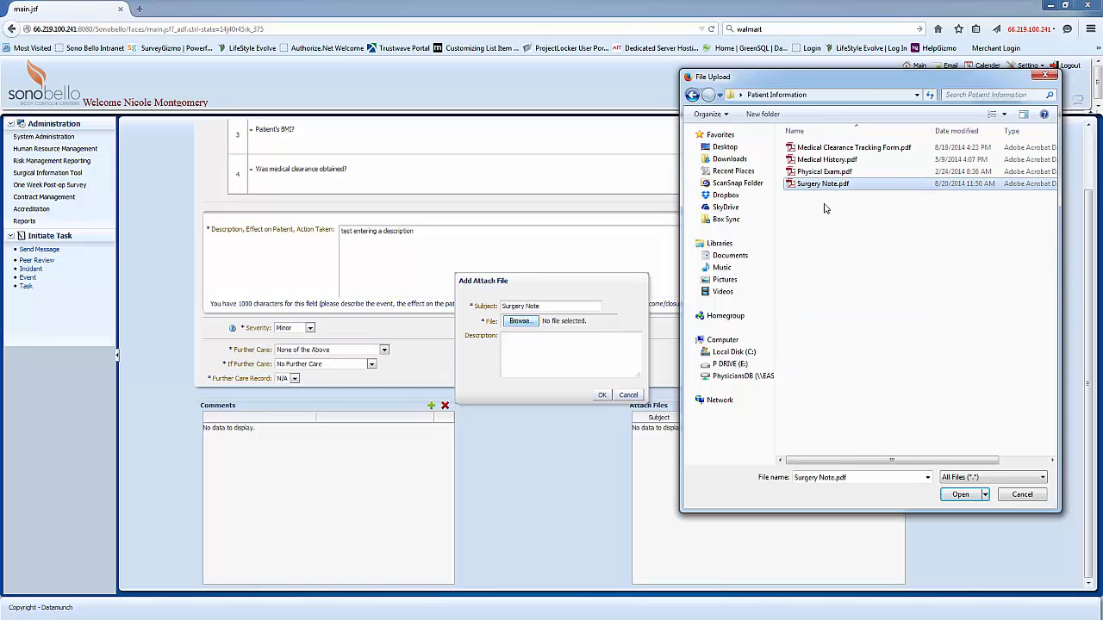
pyautogui.click(959, 494)
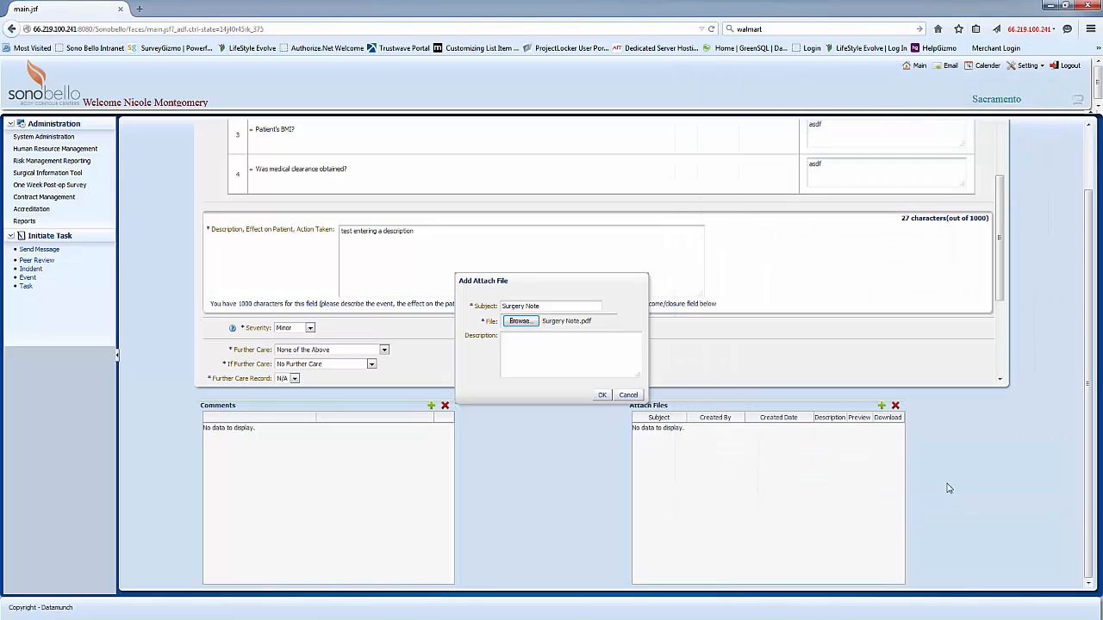
pyautogui.click(601, 396)
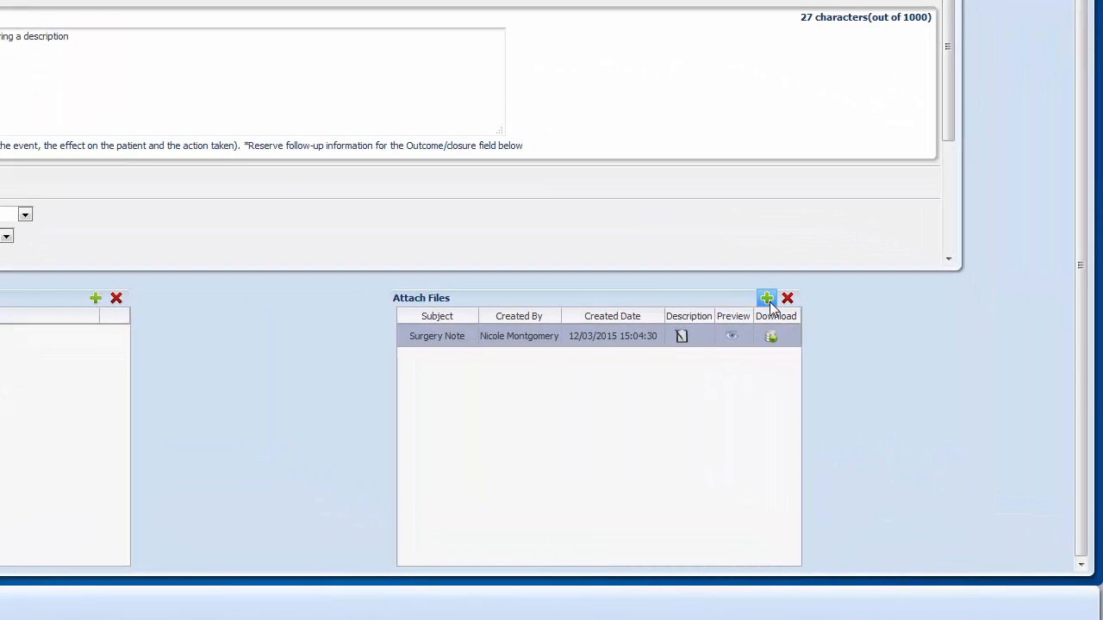
# Attach Medical Clearance Tracking Form.pdf to the report with the subject "Medical Clearance".
pyautogui.click(767, 299)
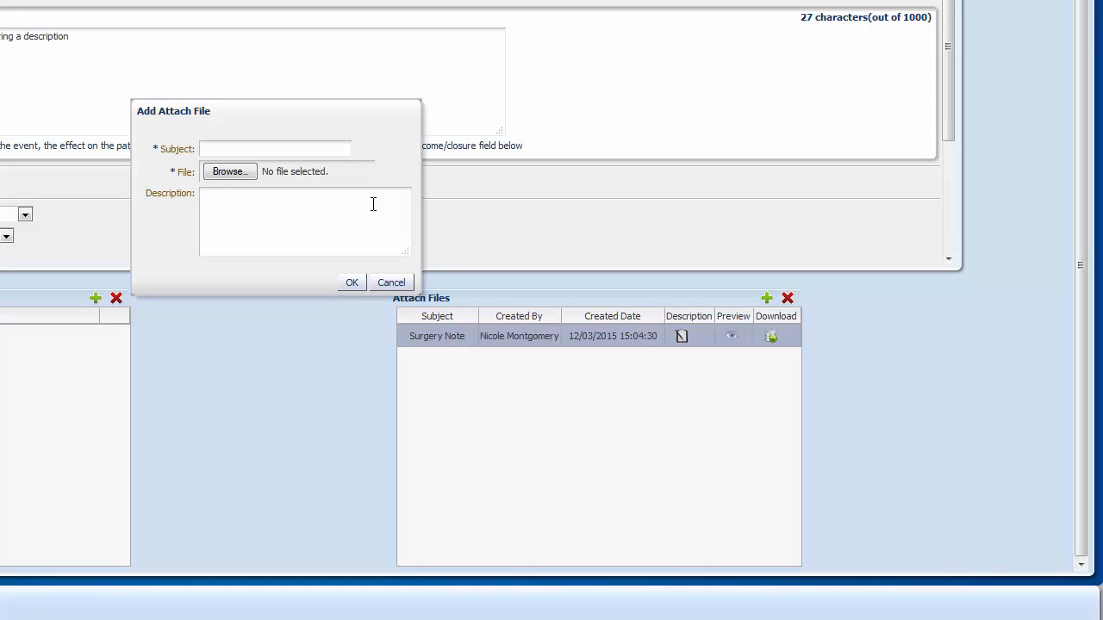
pyautogui.write('Medical ')
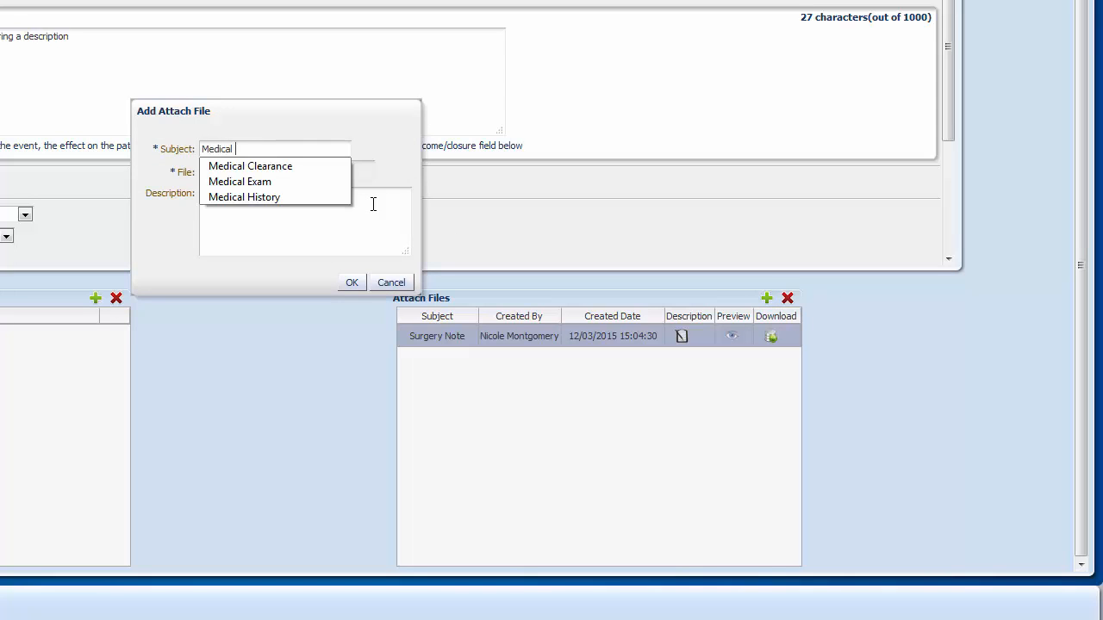
pyautogui.write('Clear')
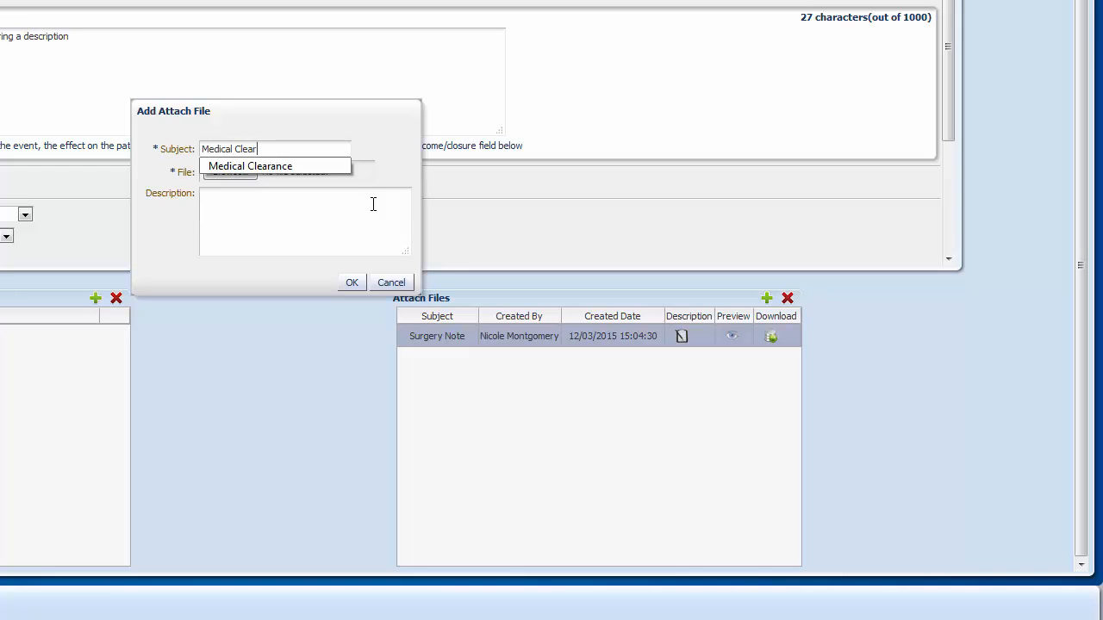
pyautogui.write('ance')
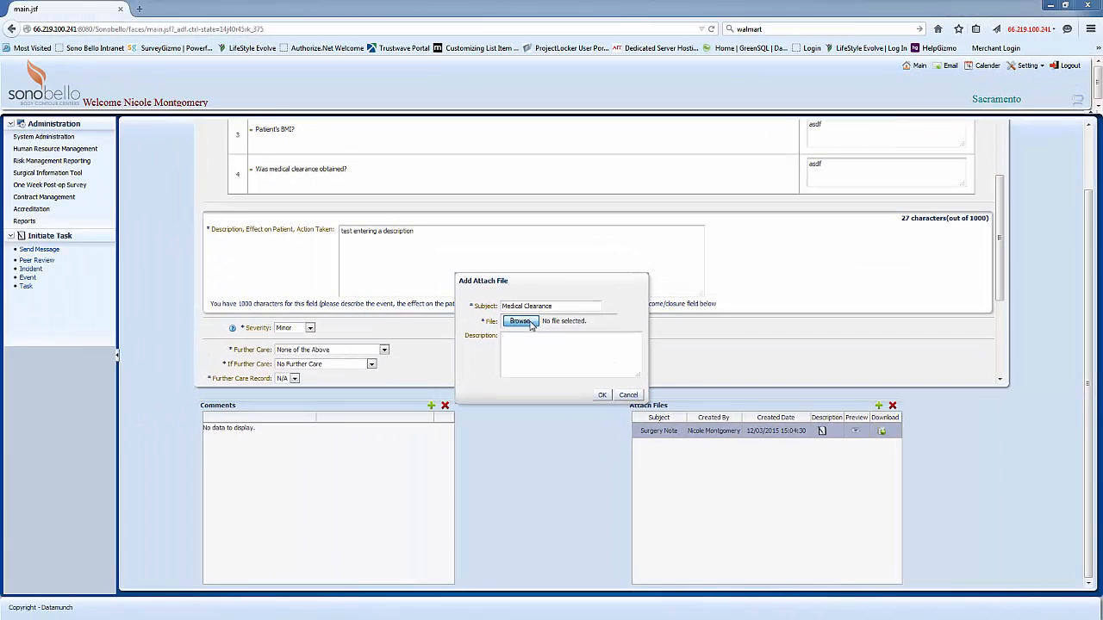
pyautogui.click(522, 322)
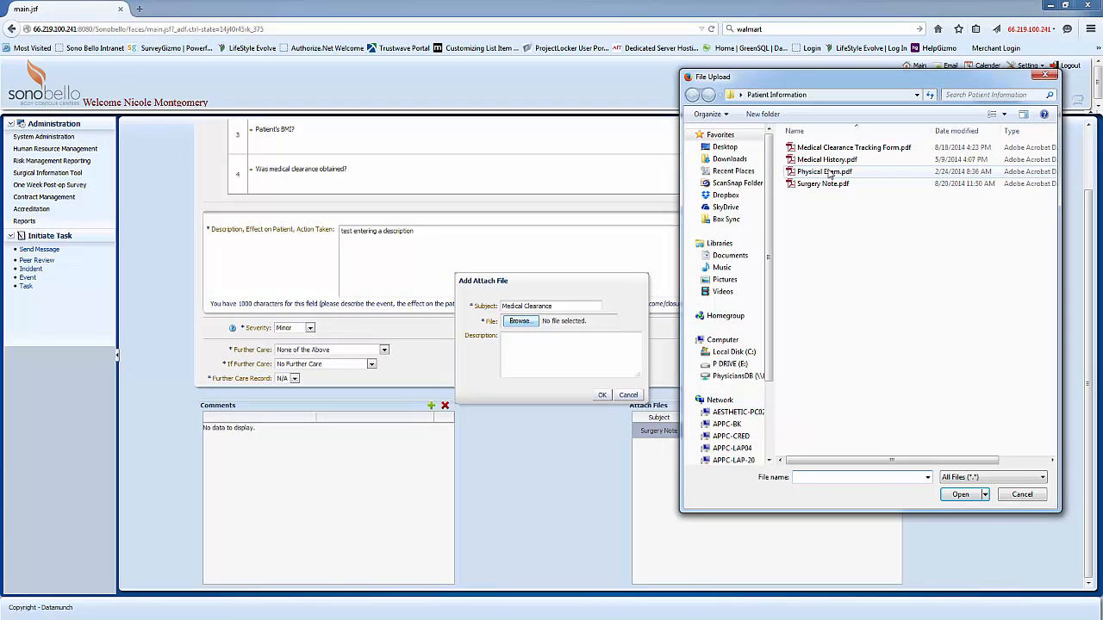
pyautogui.click(827, 148)
pyautogui.click(964, 495)
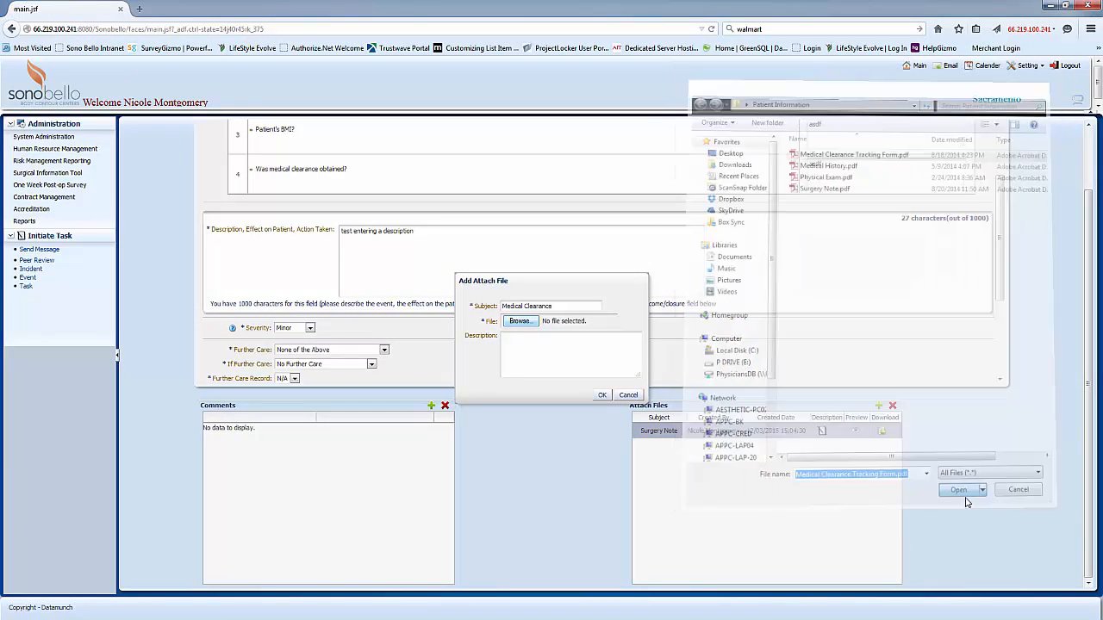
pyautogui.click(604, 396)
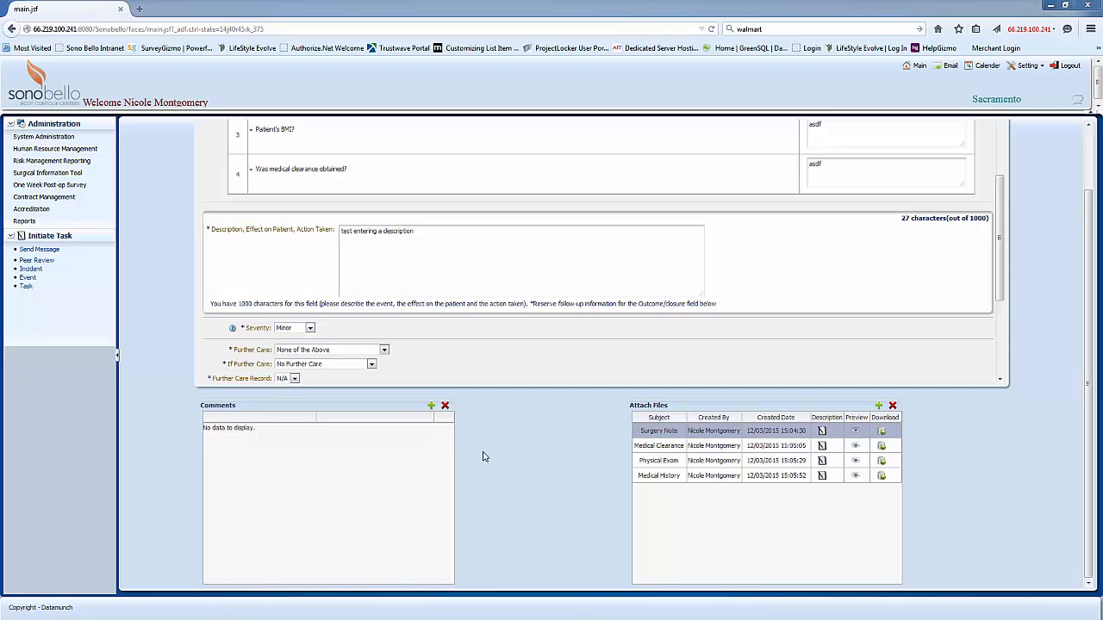
# Add the comment "Here is a comment" to the incident report.
pyautogui.click(431, 407)
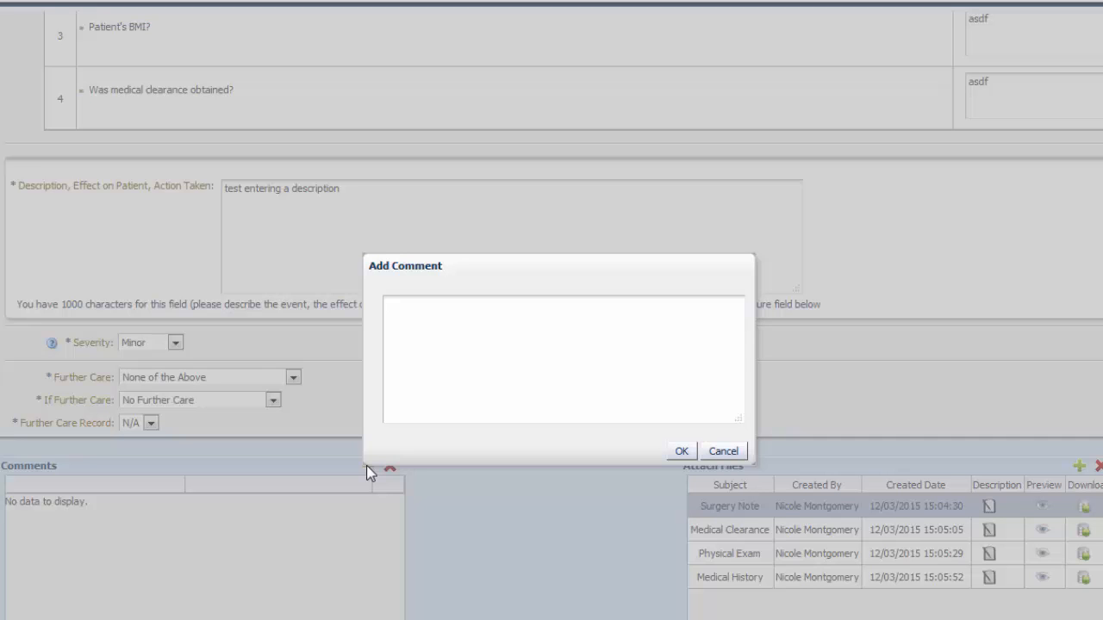
pyautogui.write('Here is a comment')
pyautogui.click(680, 454)
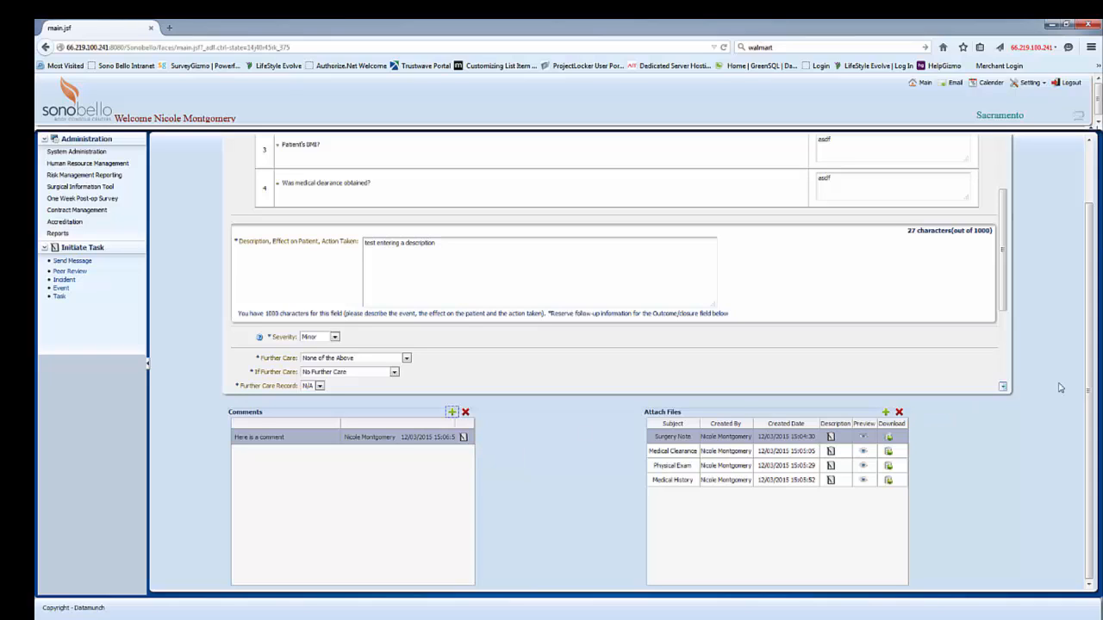
# Submit the incident report with its comment and attached files, and confirm the submission.
pyautogui.moveTo(1089, 372); pyautogui.dragTo(1087, 299)
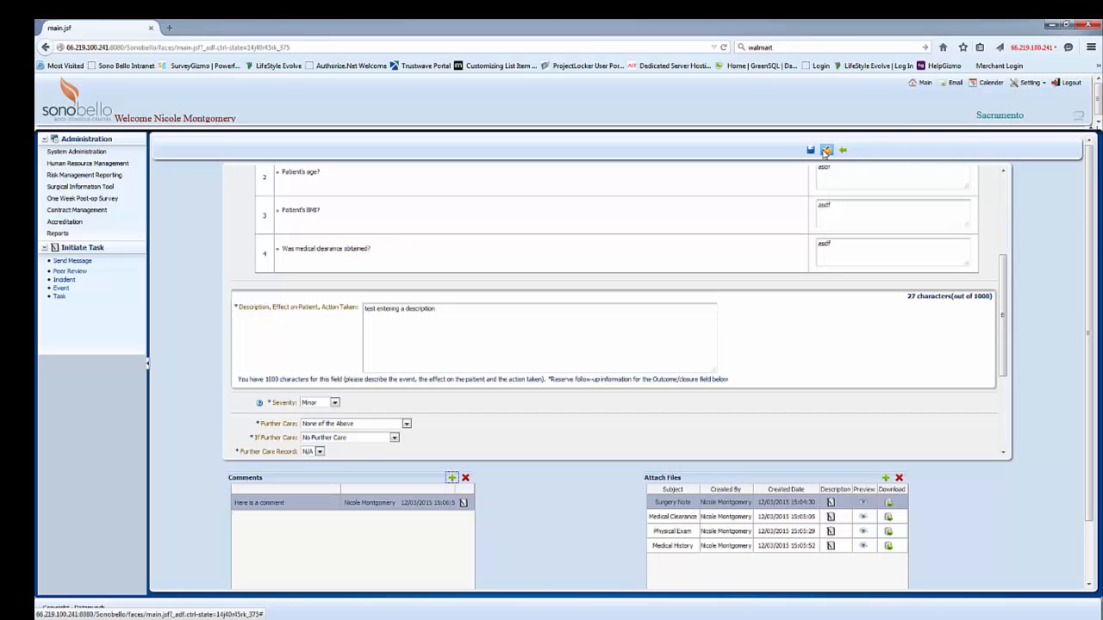
pyautogui.click(825, 151)
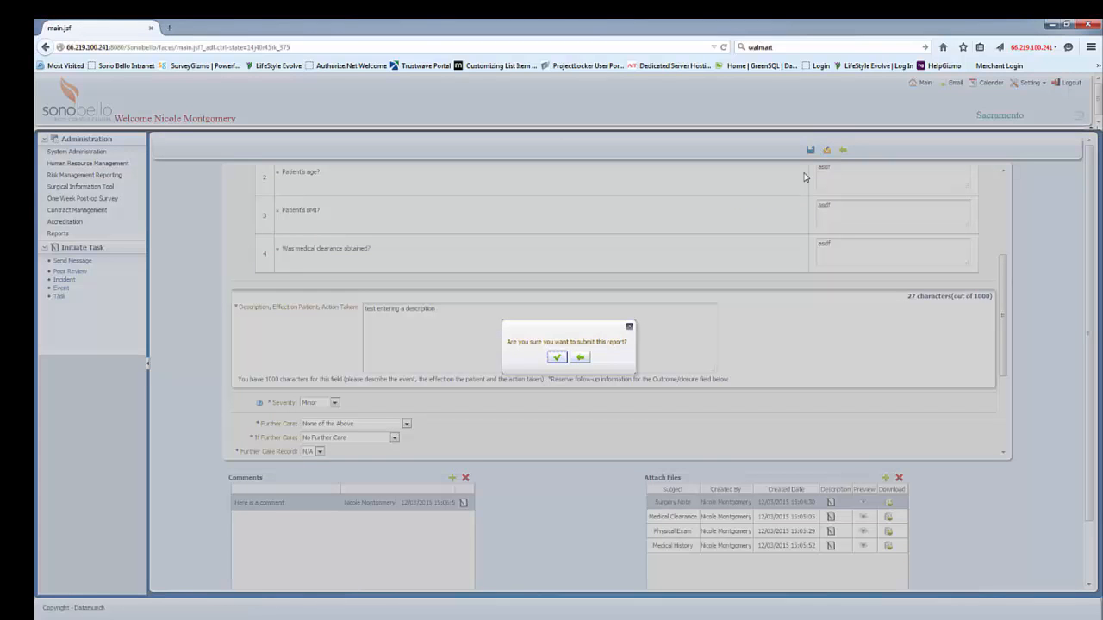
pyautogui.click(555, 361)
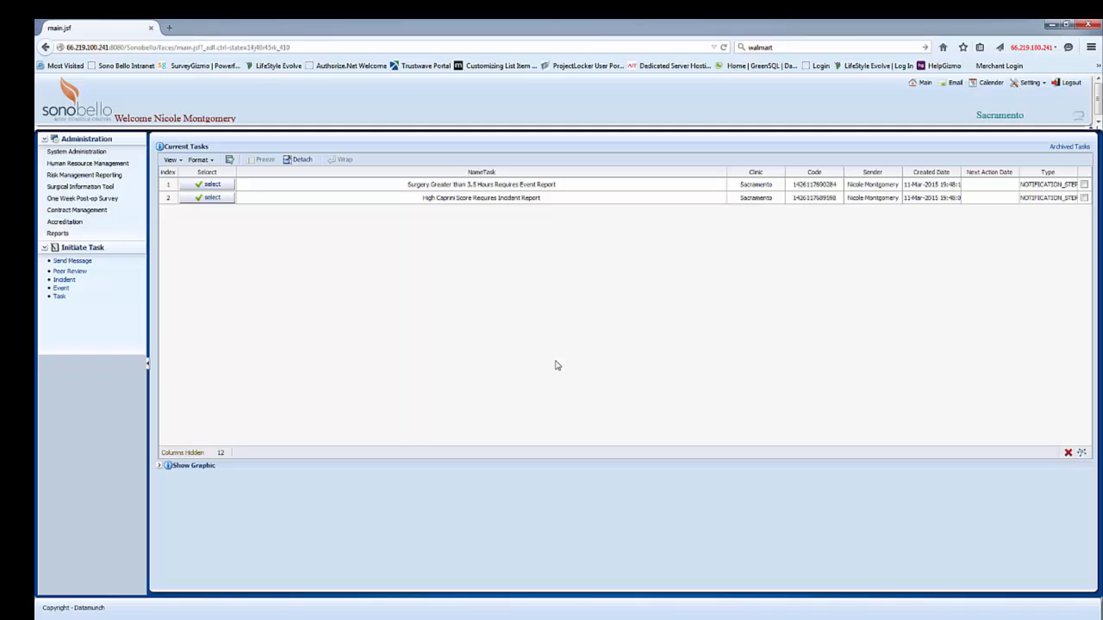
# Delete the "High Caprini Score Requires Incident Report" notification from the current tasks and confirm the deletion.
pyautogui.click(567, 200)
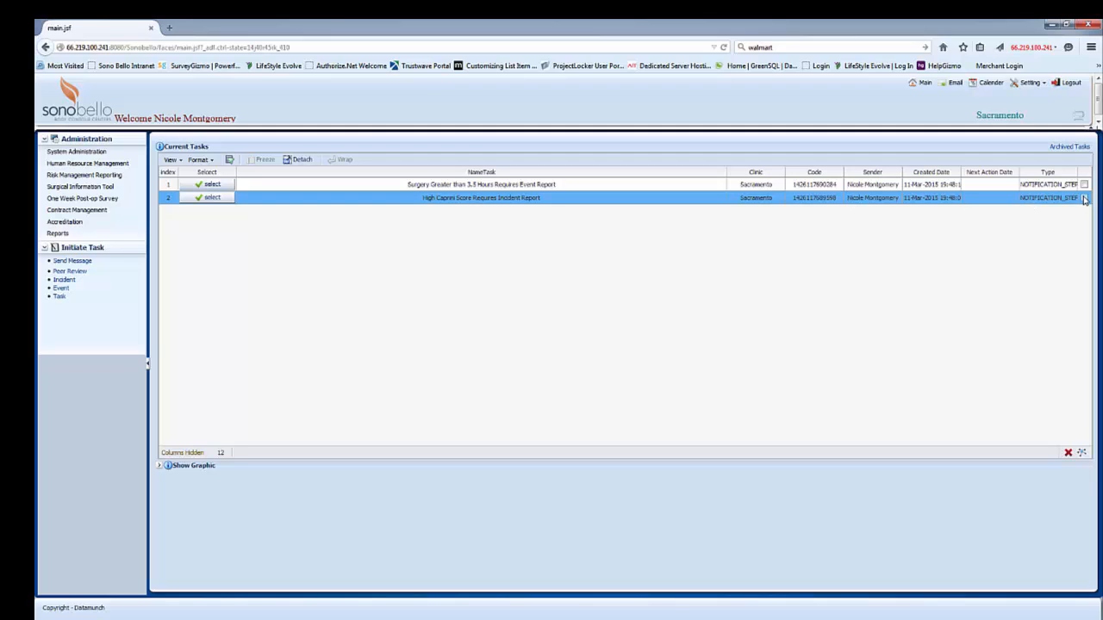
pyautogui.click(1084, 198)
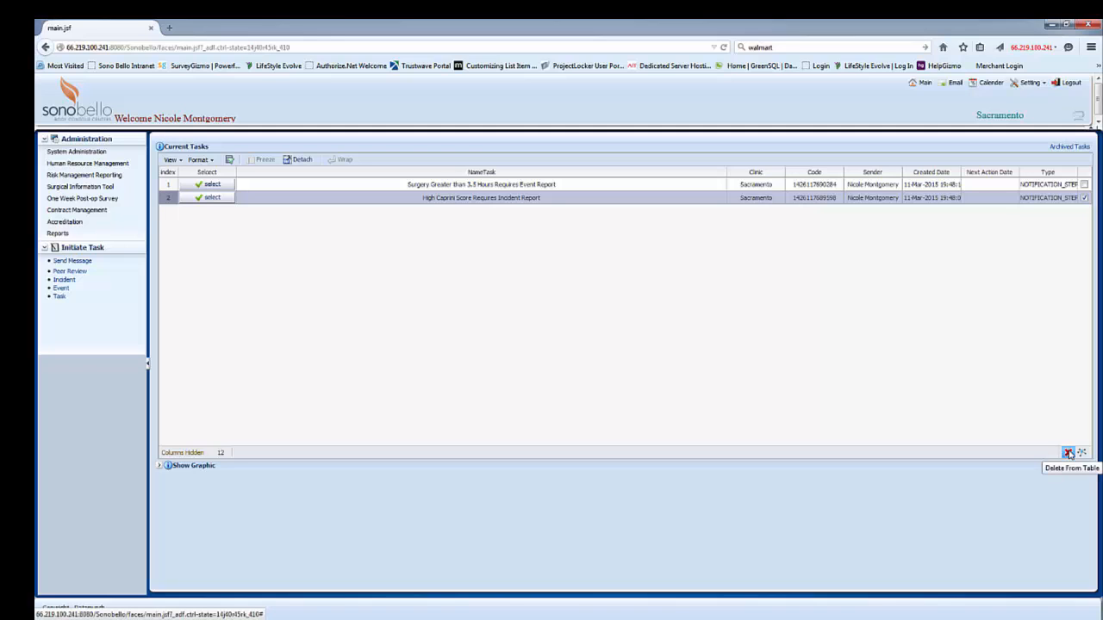
pyautogui.click(1068, 453)
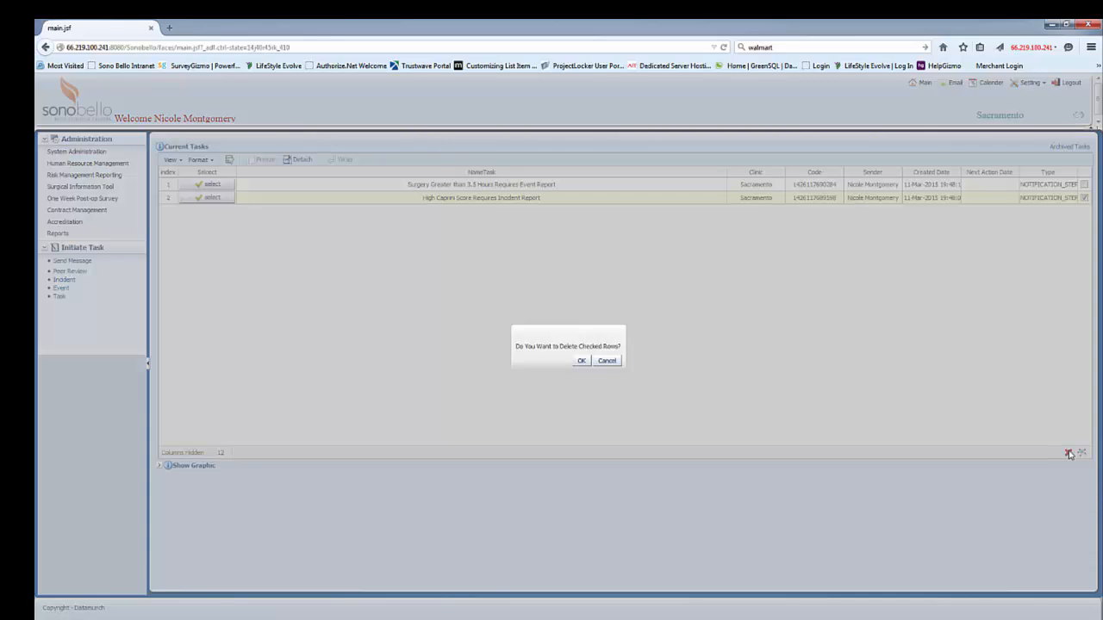
pyautogui.click(582, 361)
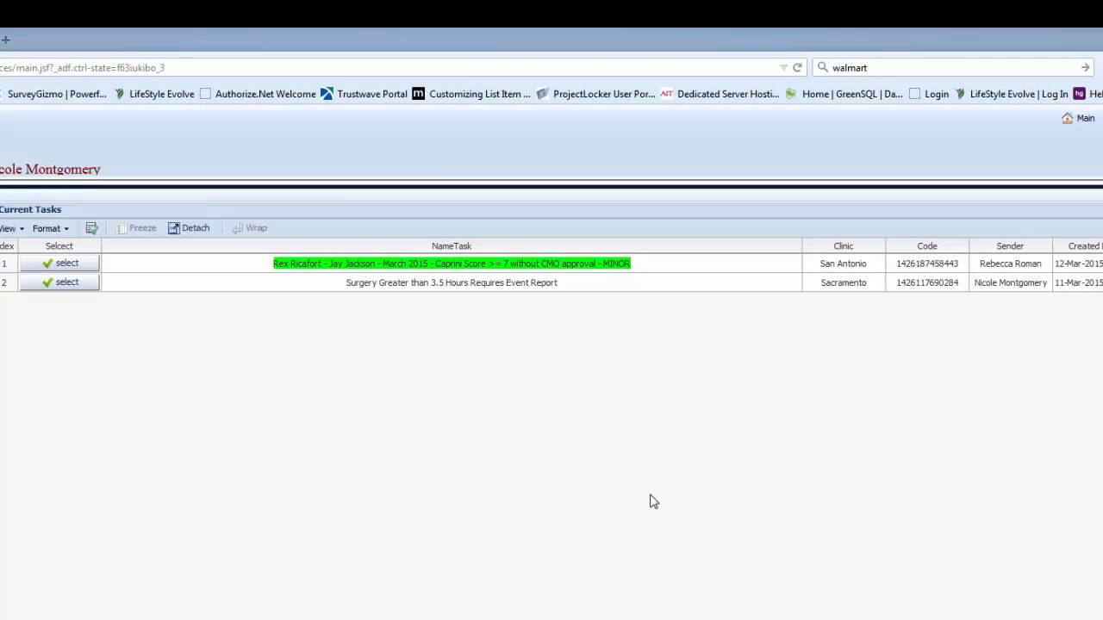
# Open the returned Caprini Score >= 7 without CMO approval report from the current tasks and read the reviewer's full comment.
pyautogui.click(486, 263)
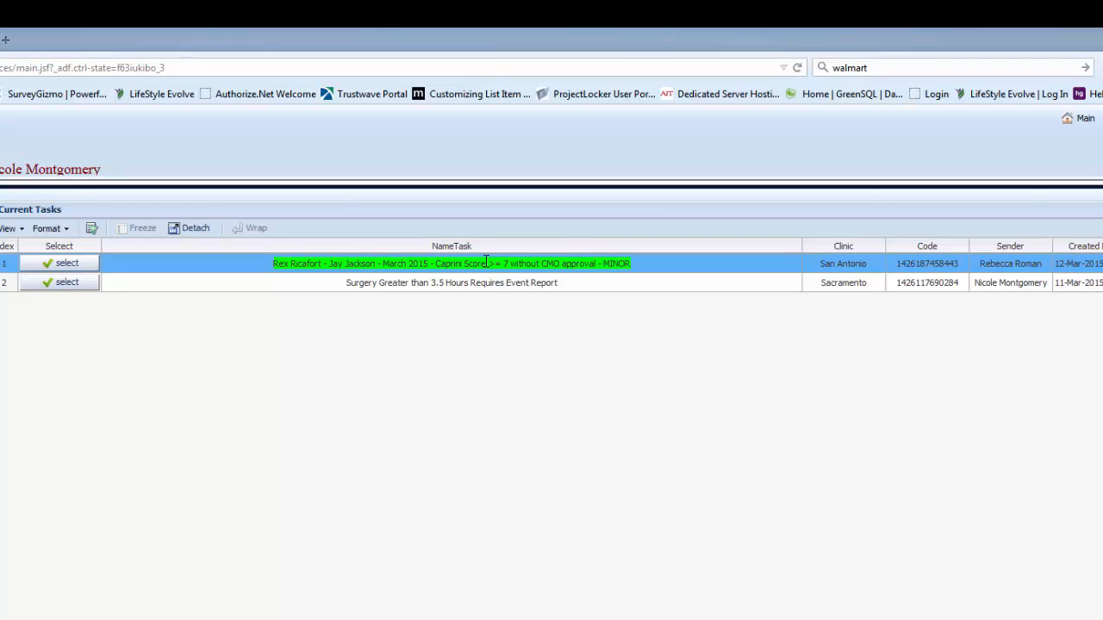
pyautogui.click(58, 266)
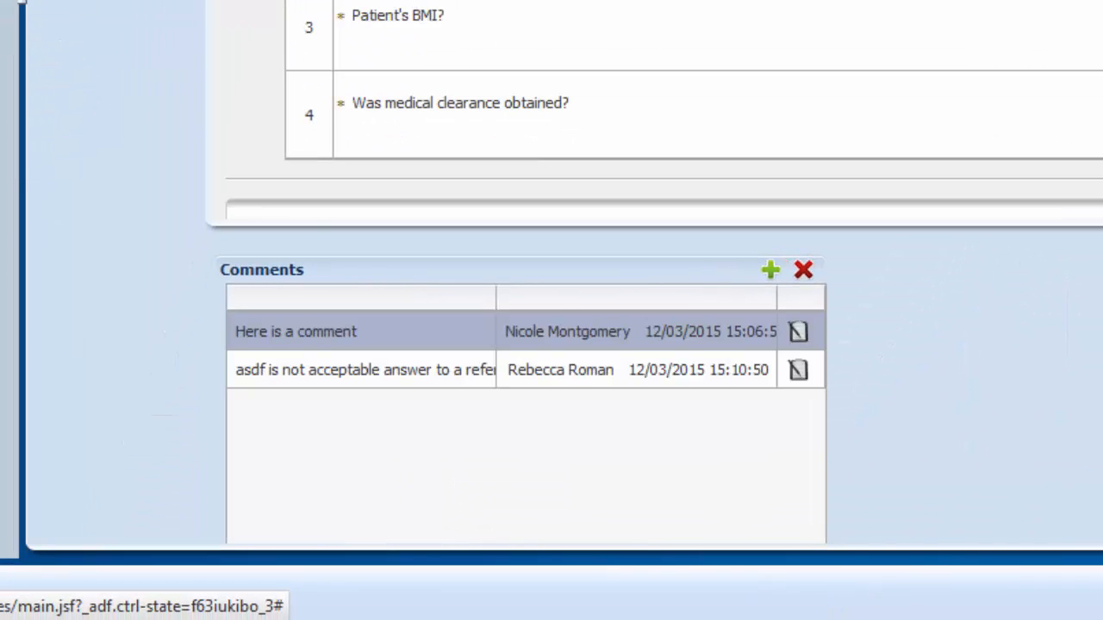
pyautogui.scroll(-2, 552, 259)
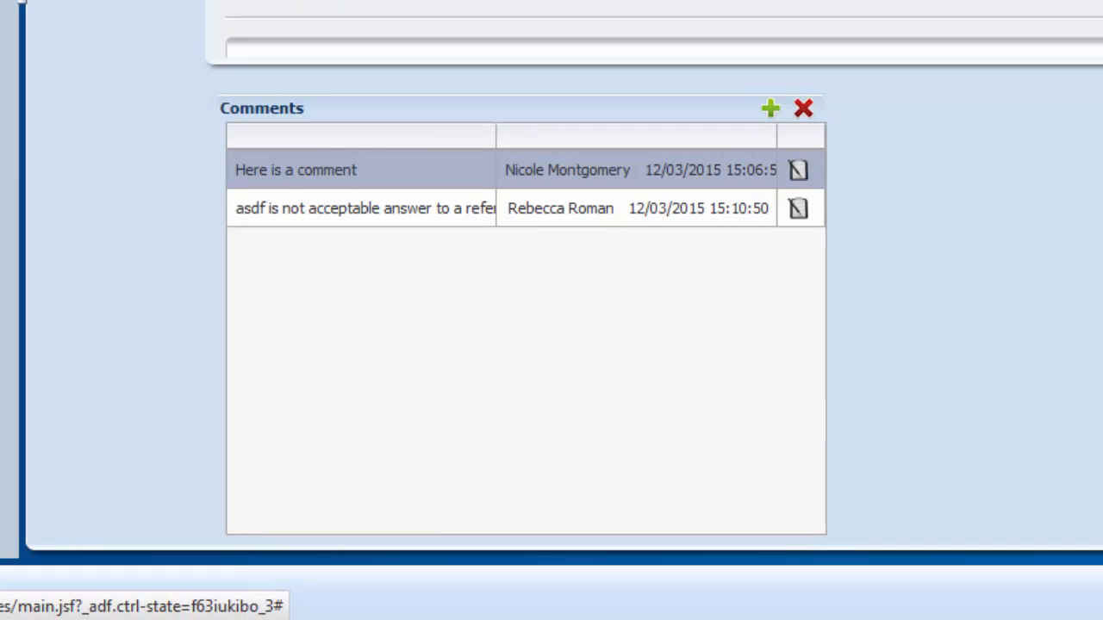
pyautogui.click(471, 210)
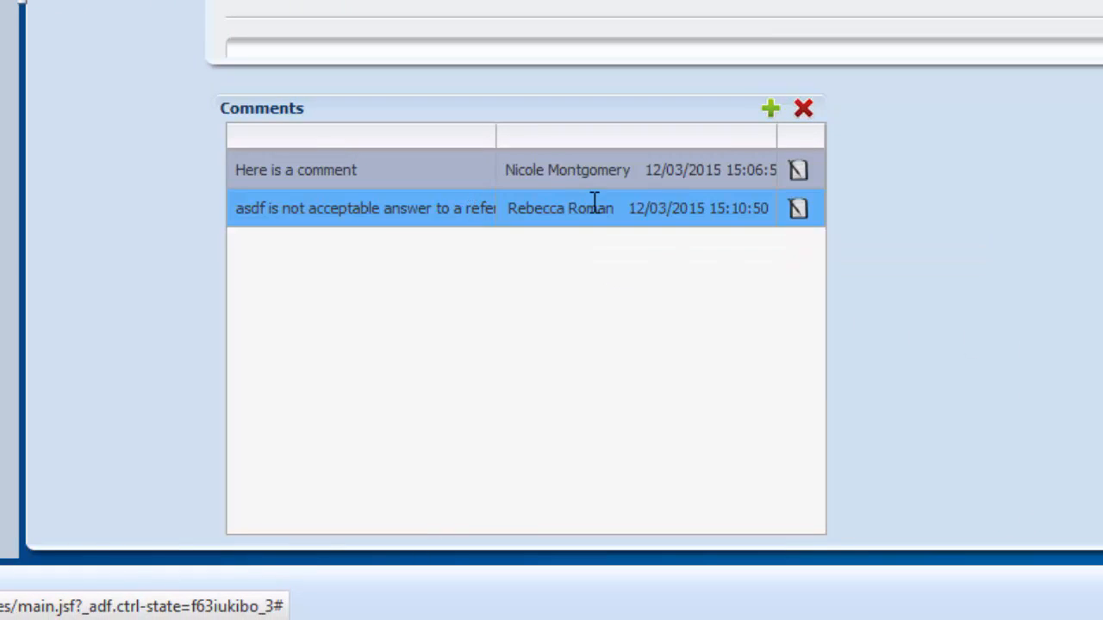
pyautogui.click(798, 209)
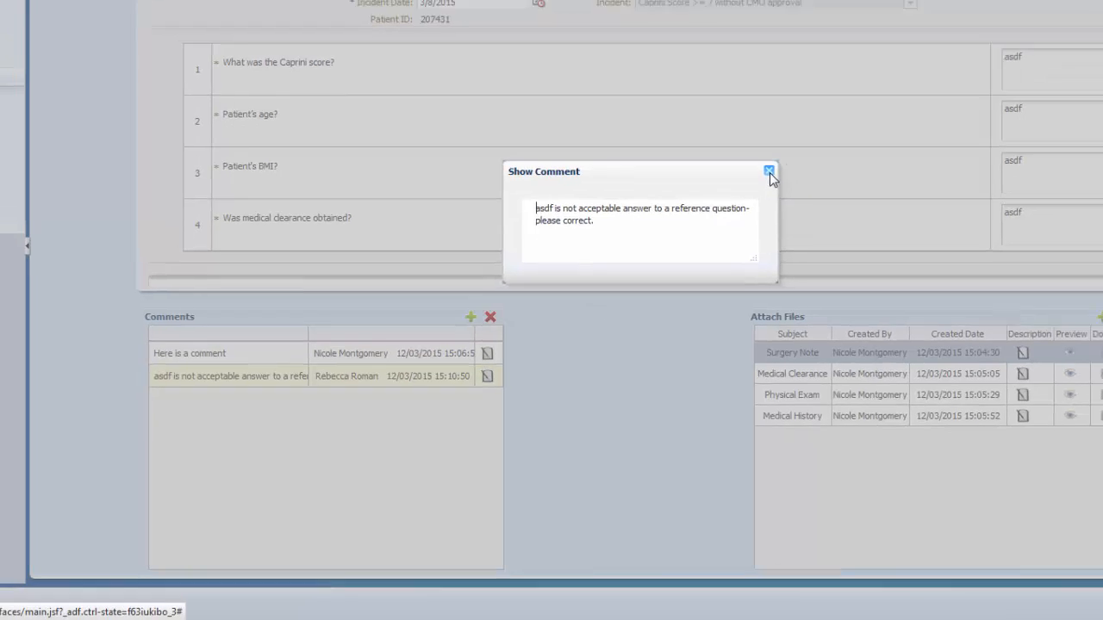
pyautogui.click(770, 172)
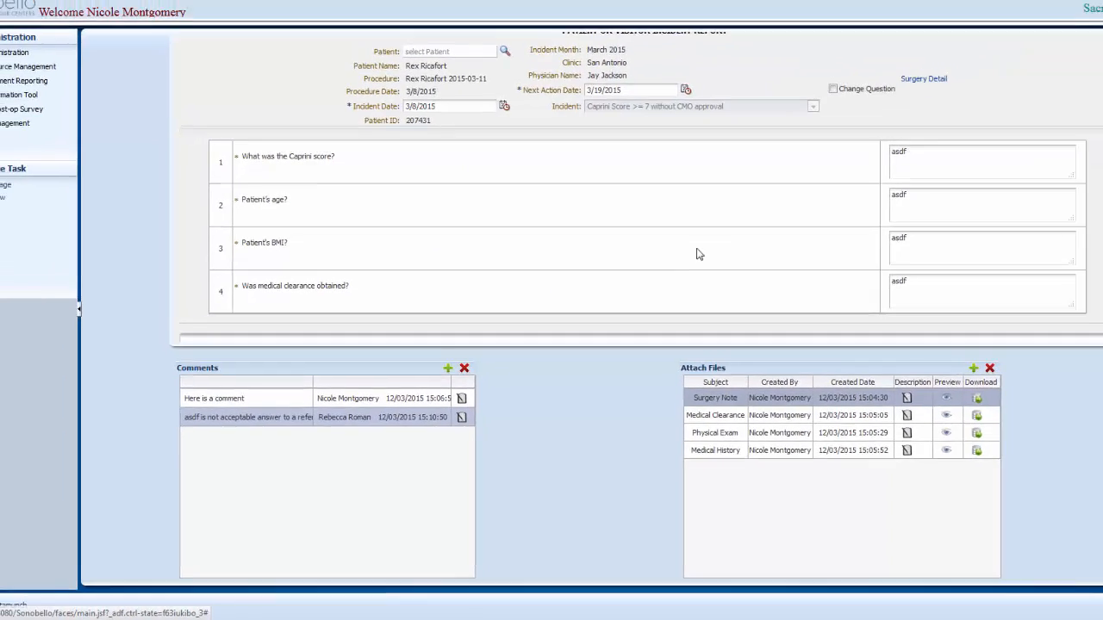
# Replace the placeholder answers with 8 for the Caprini score, 43 for the patient's age and "no" for medical clearance obtained.
pyautogui.moveTo(1035, 58); pyautogui.dragTo(990, 62)
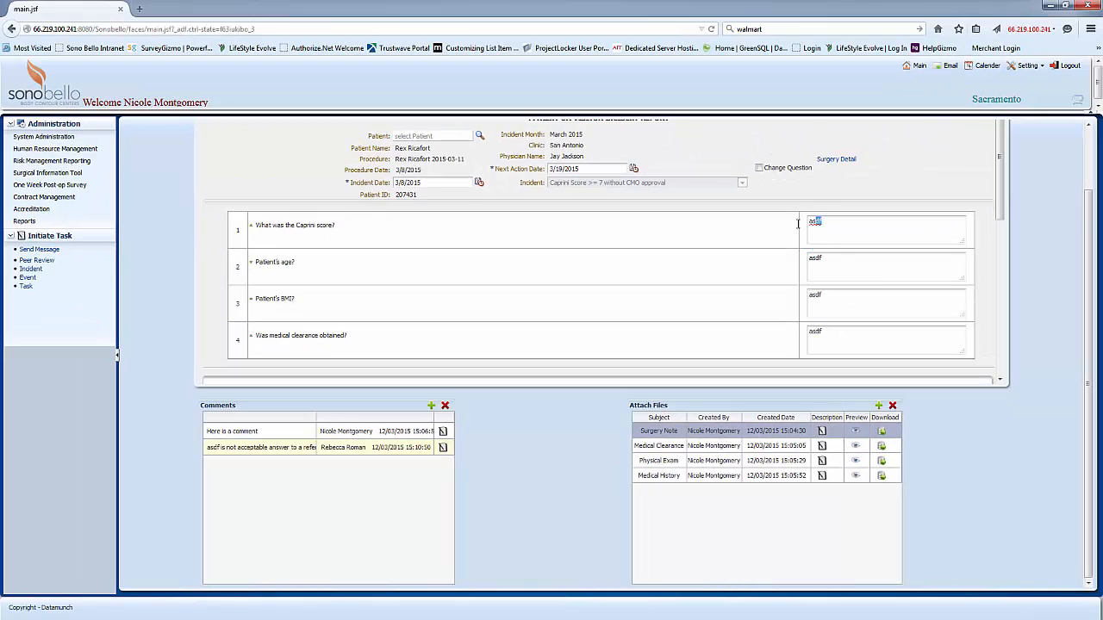
pyautogui.moveTo(797, 224); pyautogui.dragTo(796, 224)
pyautogui.write('8')
pyautogui.moveTo(827, 257); pyautogui.dragTo(797, 256)
pyautogui.write('42')
pyautogui.moveTo(822, 299); pyautogui.dragTo(798, 298)
pyautogui.write('32')
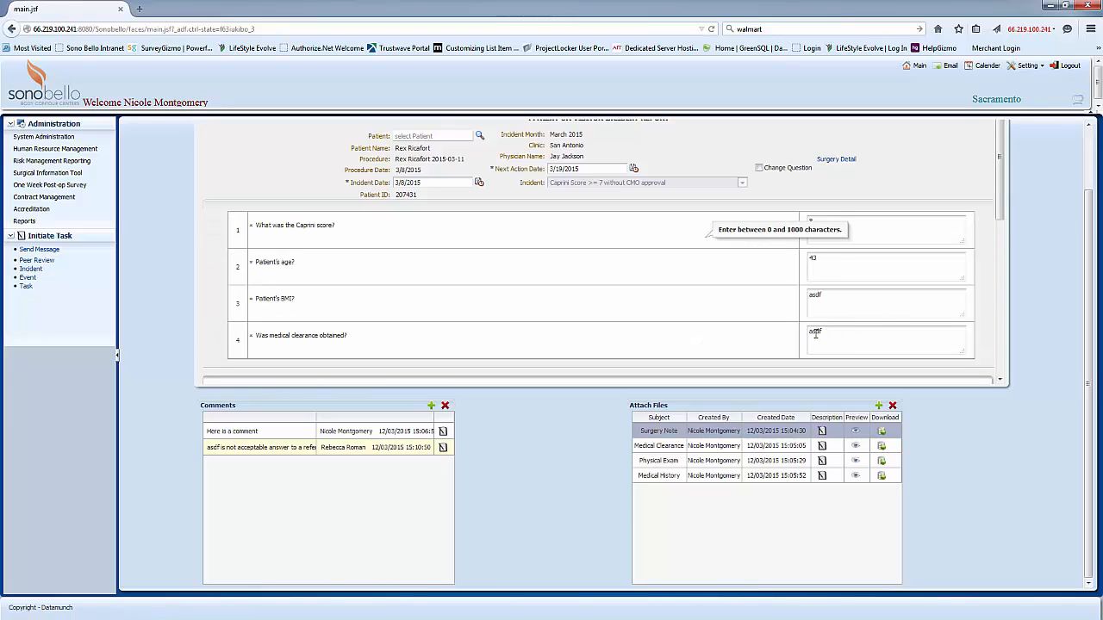
pyautogui.moveTo(815, 334); pyautogui.dragTo(802, 335)
pyautogui.write('no')
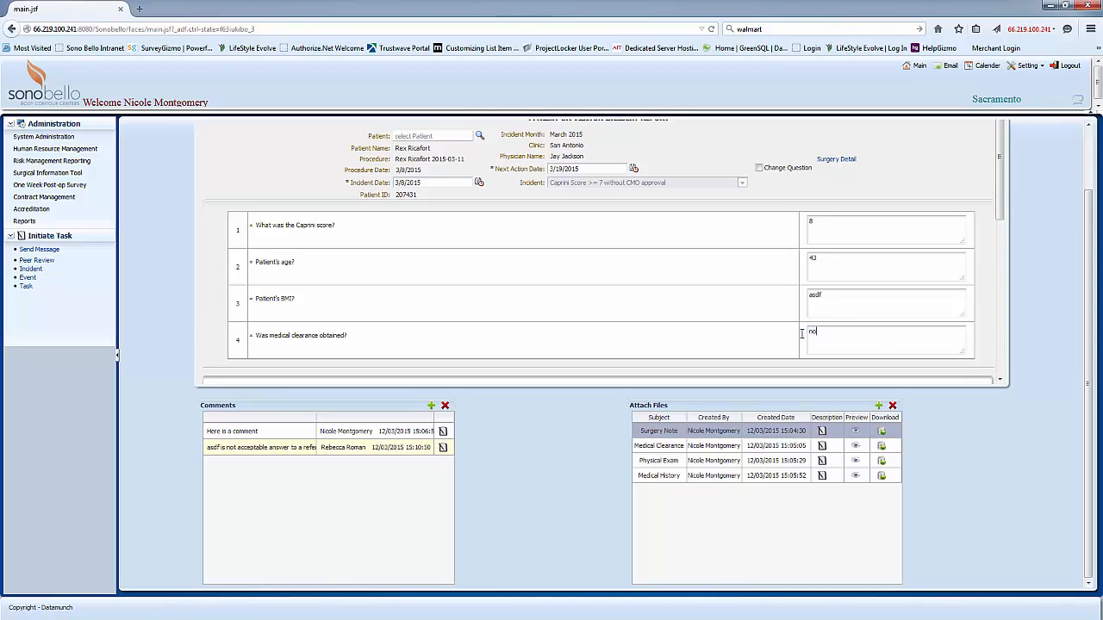
# Resubmit the corrected incident report and confirm the submission.
pyautogui.scroll(-2, 998, 224)
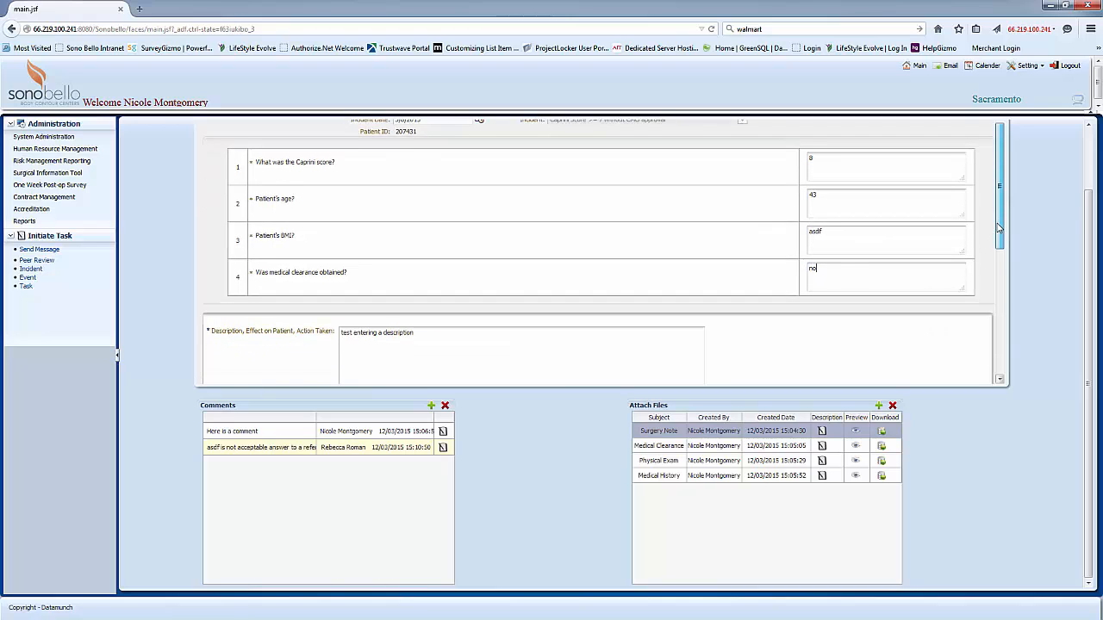
pyautogui.scroll(3, 998, 227)
pyautogui.scroll(2, 1094, 179)
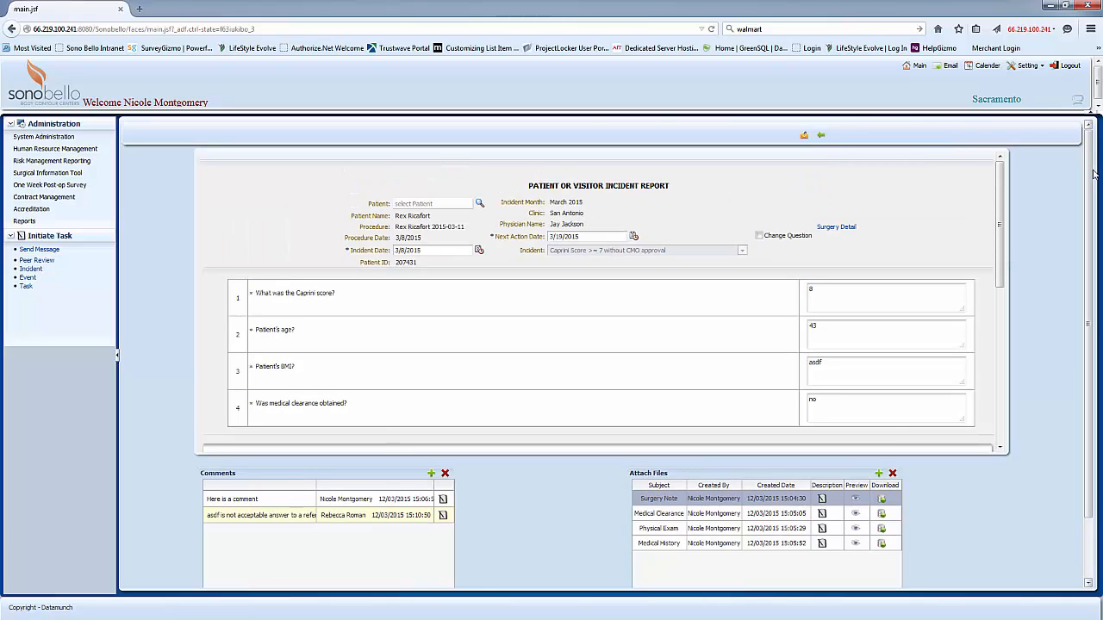
pyautogui.click(804, 135)
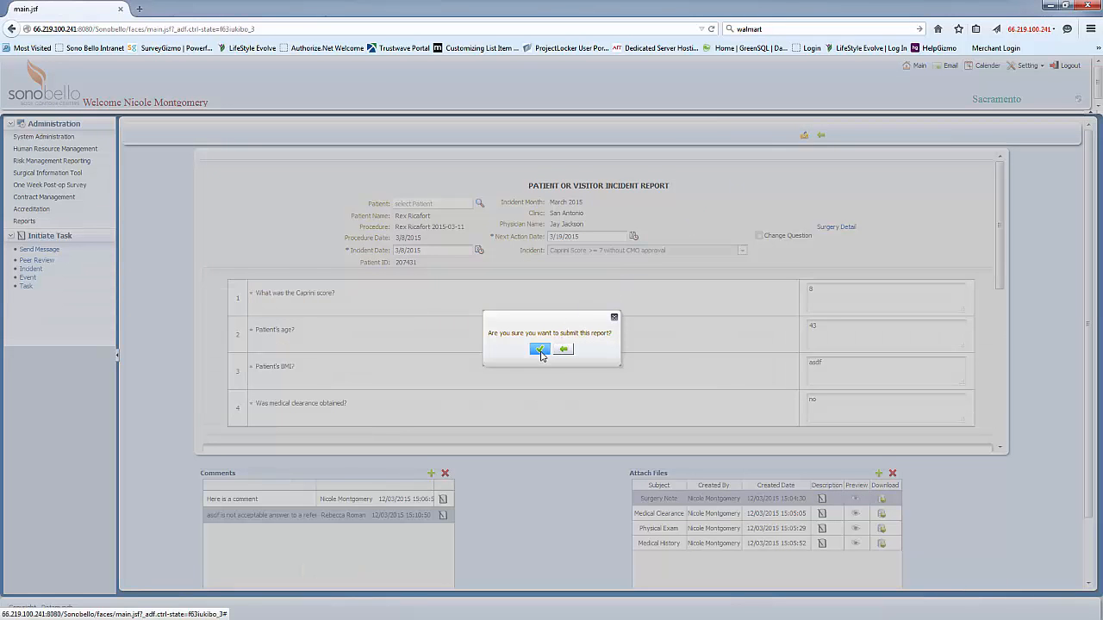
pyautogui.click(540, 350)
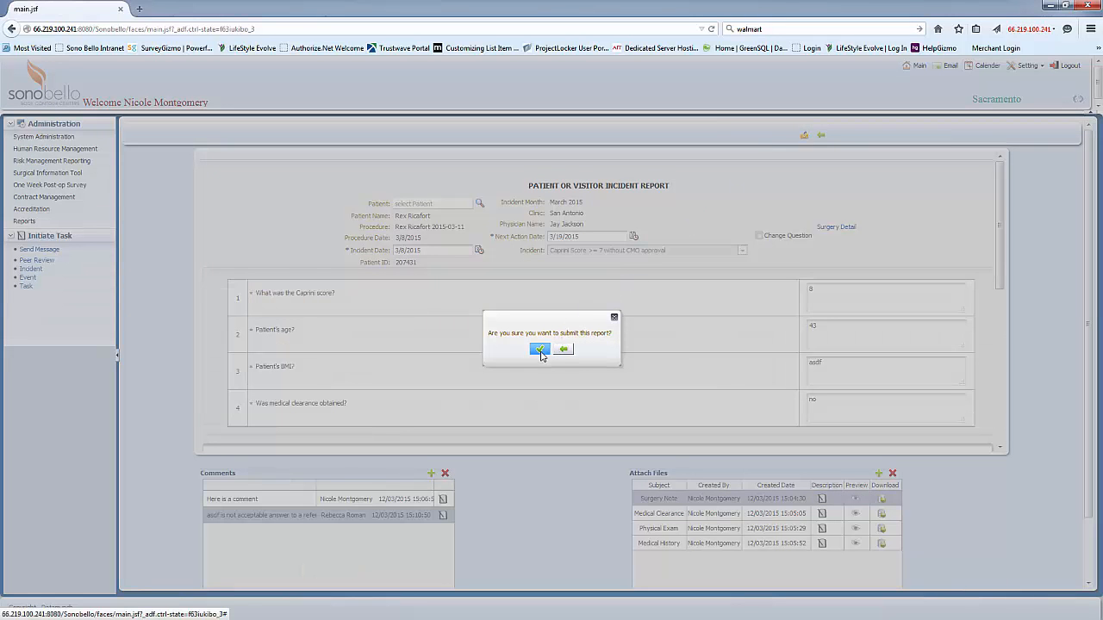